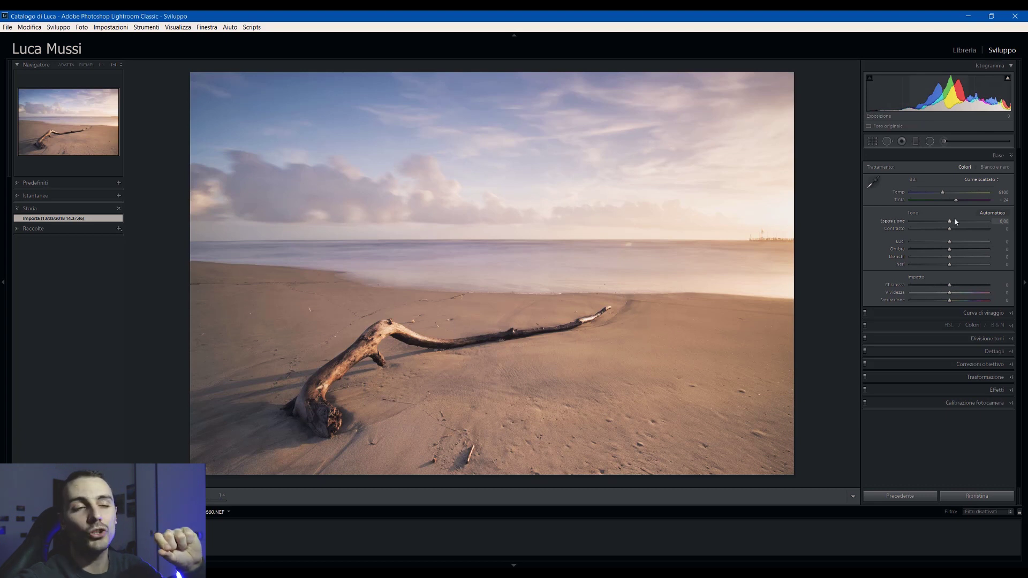
- Show the white balance preset list, currently on 'Come scattato', for the driftwood photo
left_click(980, 180)
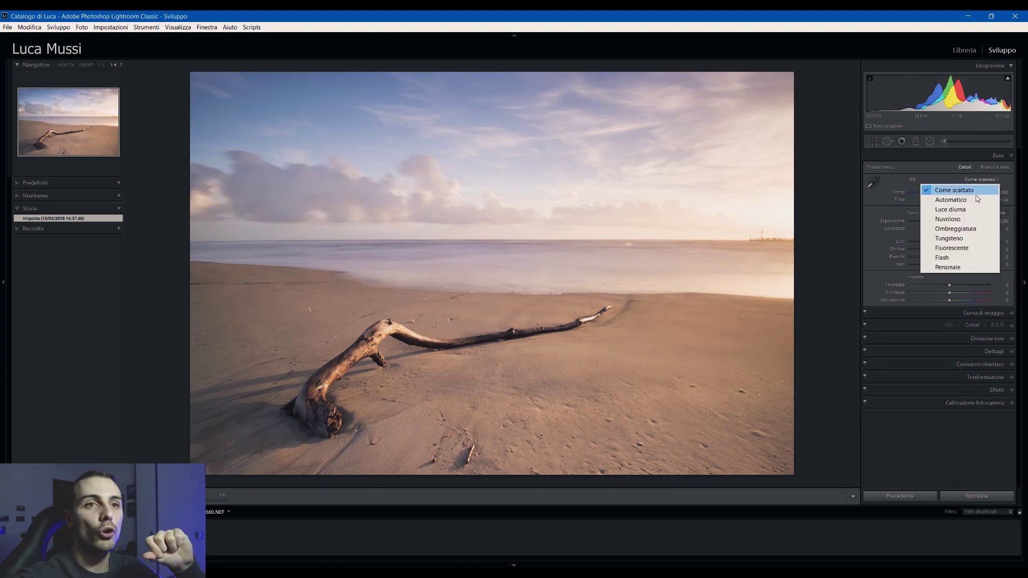
- Apply the Nuvoloso white balance, then set temperature to 6200 K and tint to +15
left_click(971, 218)
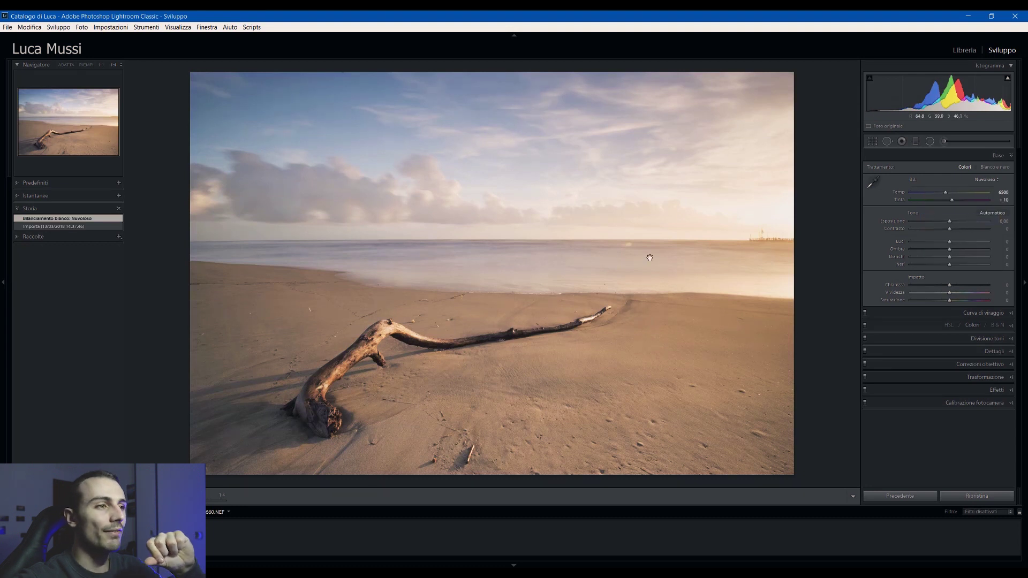
left_click(1008, 194)
type("6200")
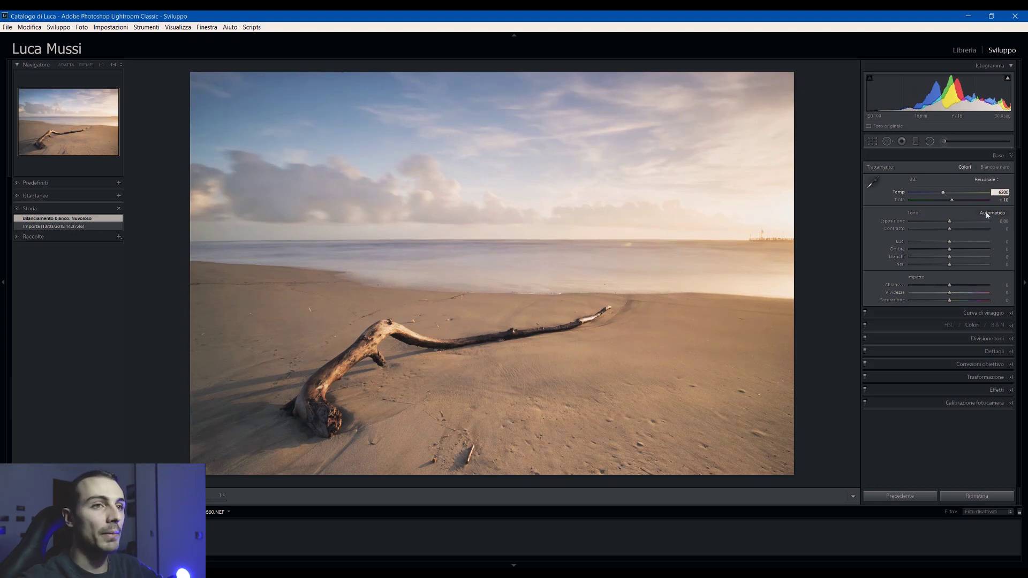
left_click(1003, 200)
type("15")
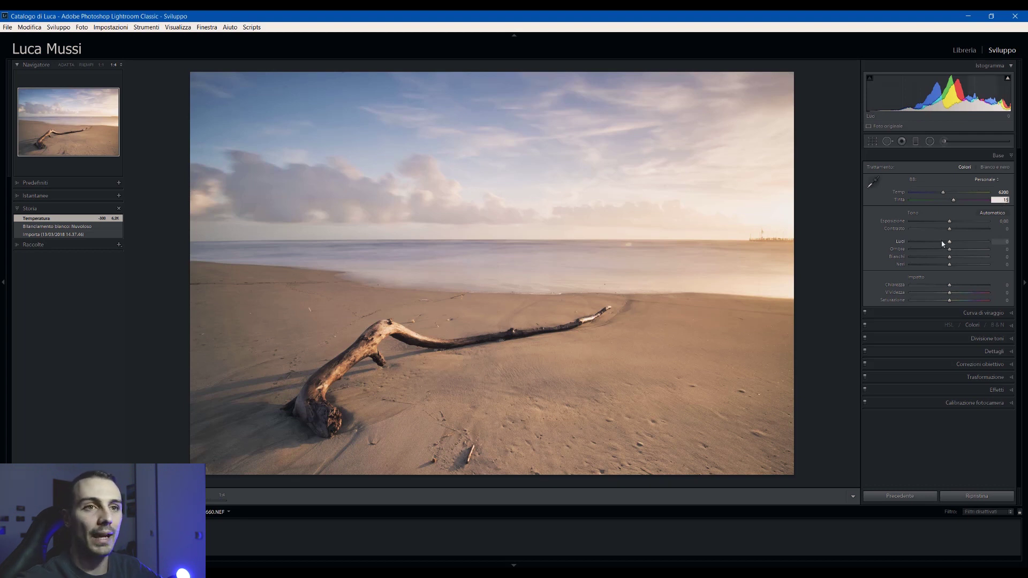
- Set highlights to -36, blacks +10, whites -15 and vibrance +12 in the Basic panel
left_click(943, 244)
left_click_drag(938, 245, 937, 245)
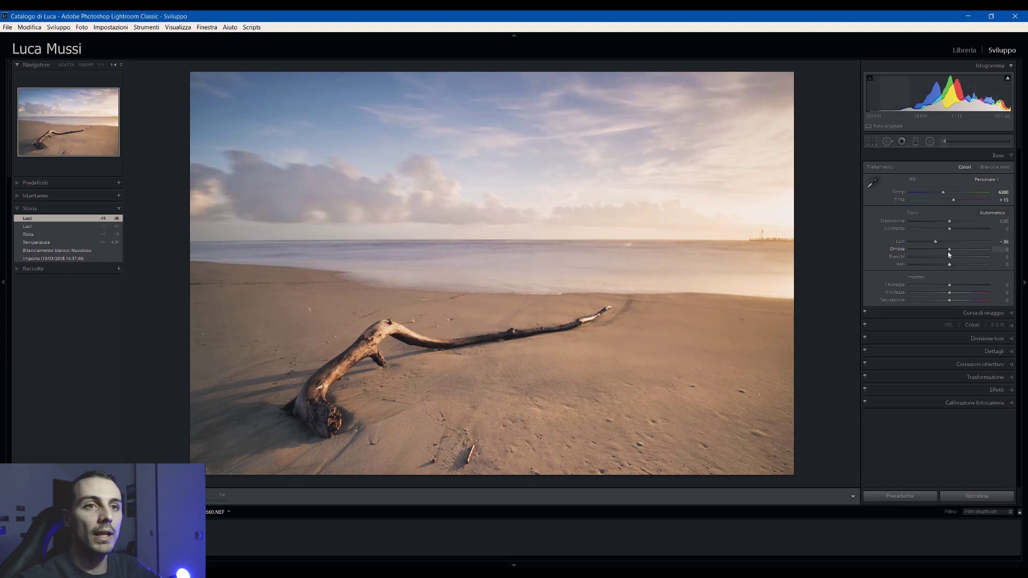
left_click_drag(949, 265, 954, 265)
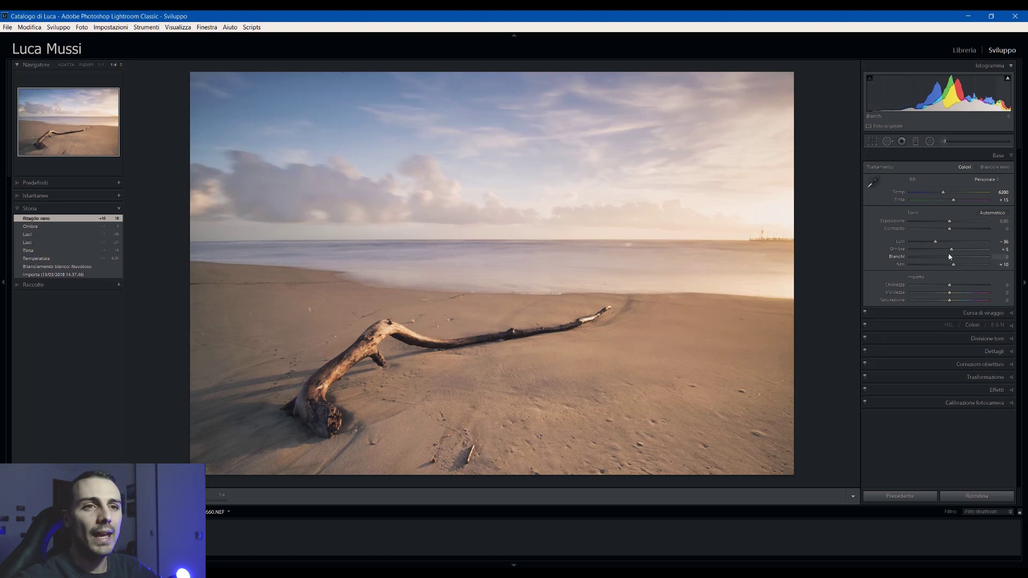
left_click_drag(949, 257, 942, 259)
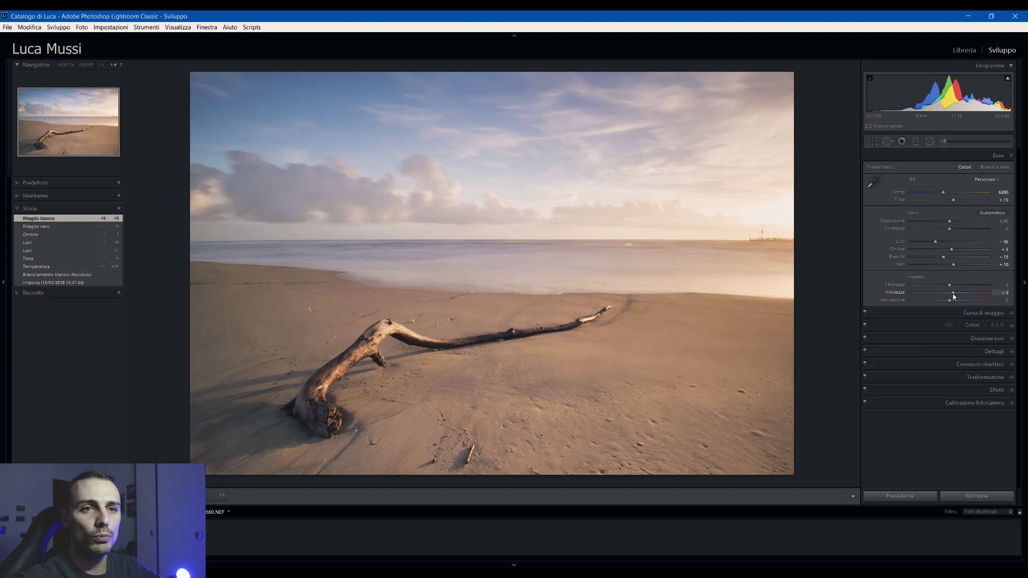
left_click_drag(954, 296, 954, 294)
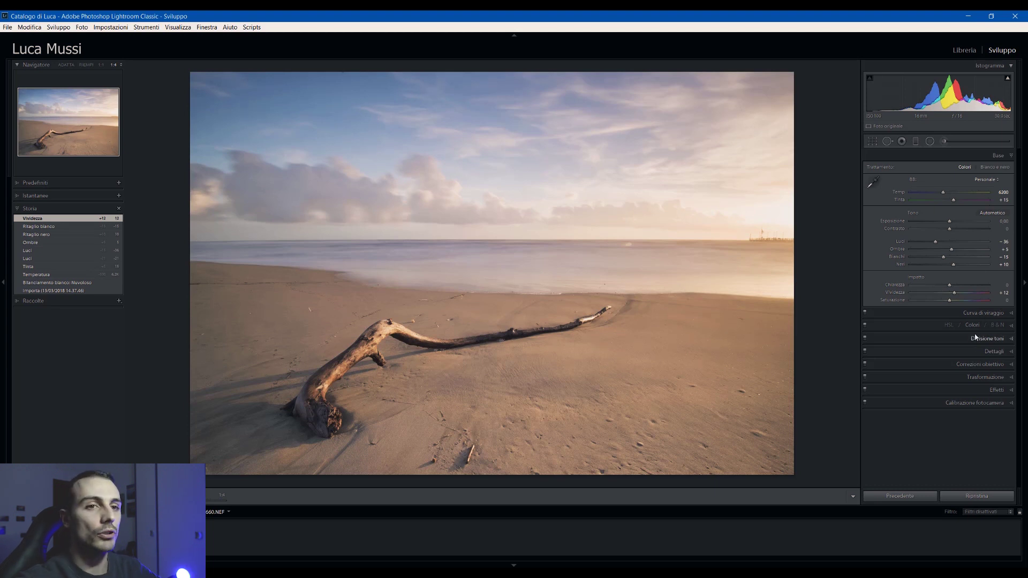
left_click(982, 365)
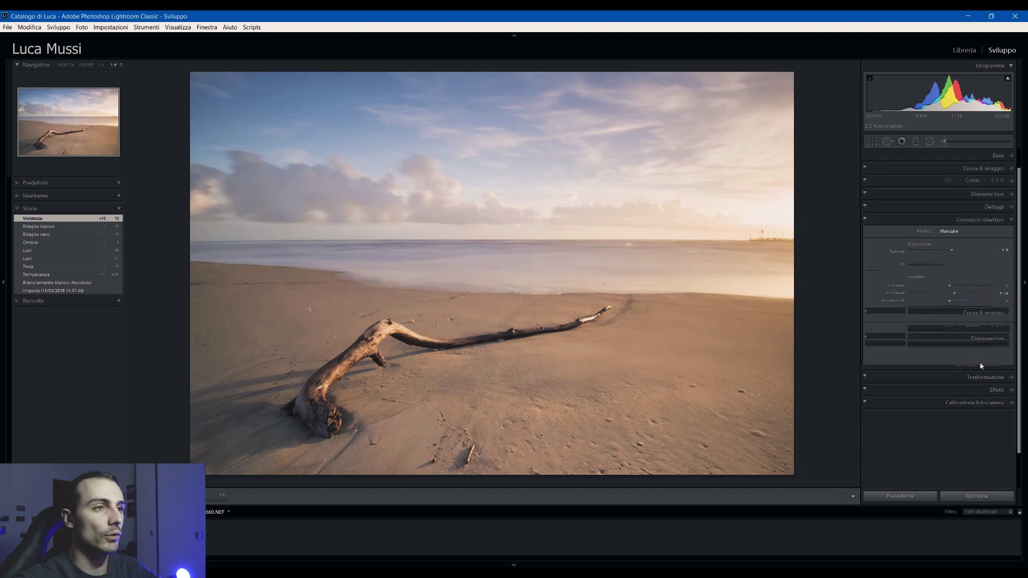
- Enable chromatic aberration removal and lens profile corrections in the Profile lens settings
left_click(924, 231)
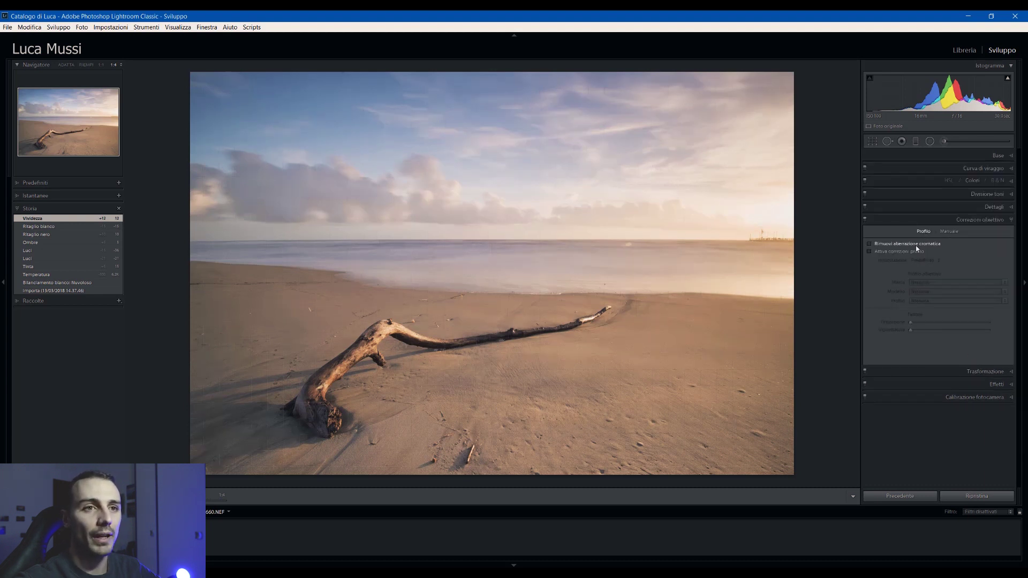
left_click(900, 244)
left_click(909, 252)
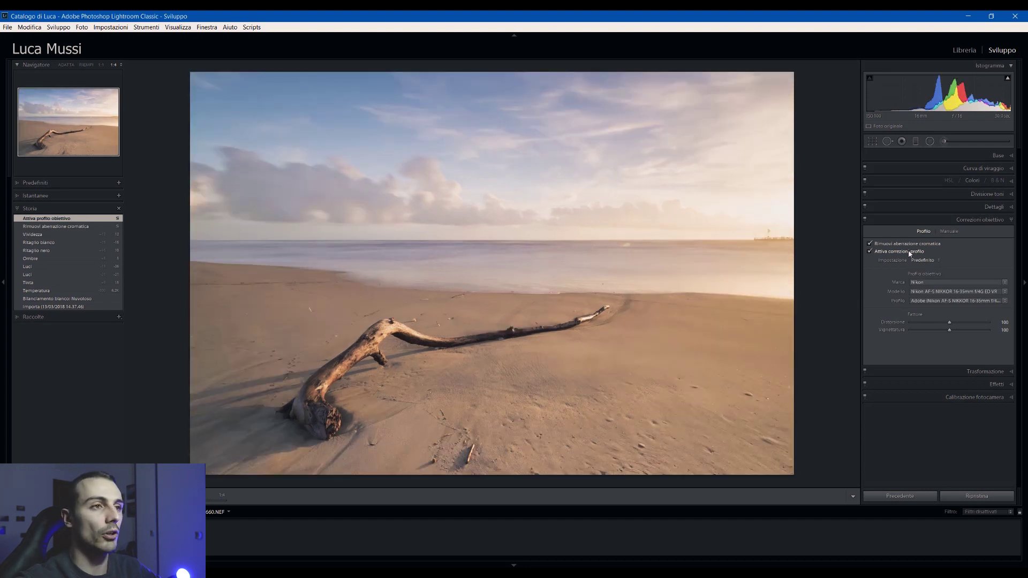
left_click(994, 207)
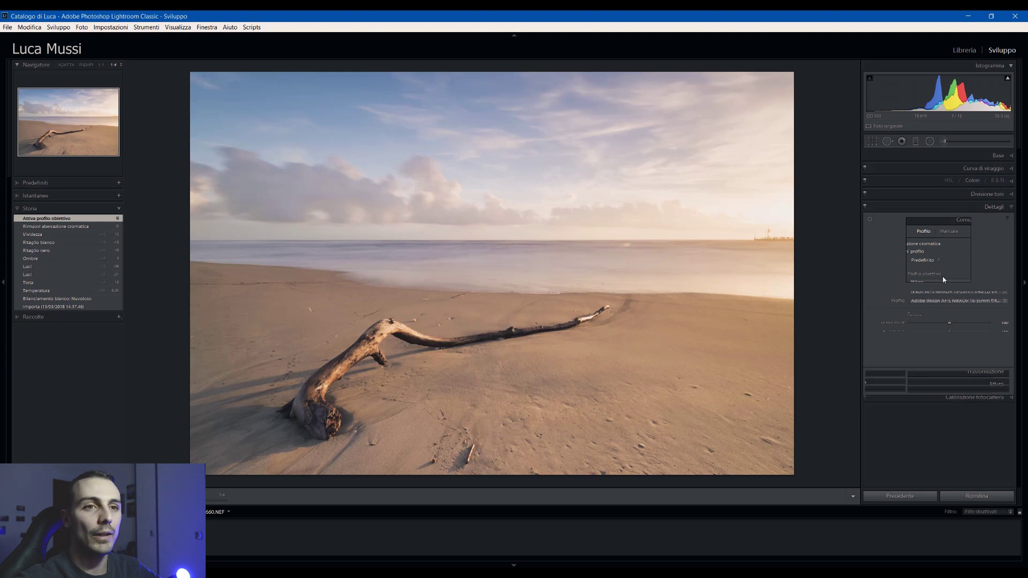
- Set sharpening to amount 58, detail 41, radius 0.9 and masking 25
left_click_drag(942, 305, 942, 306)
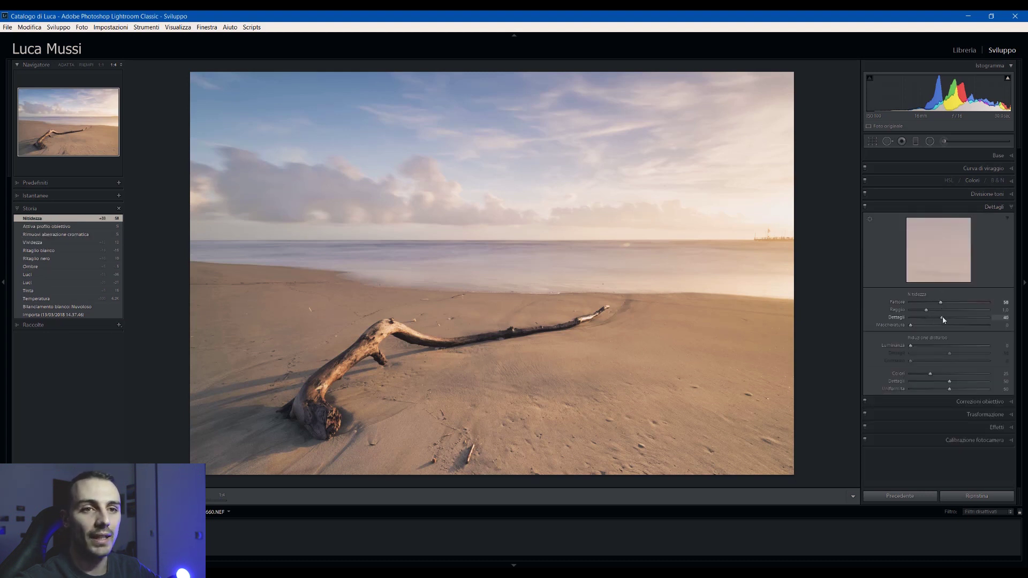
left_click_drag(945, 320, 944, 318)
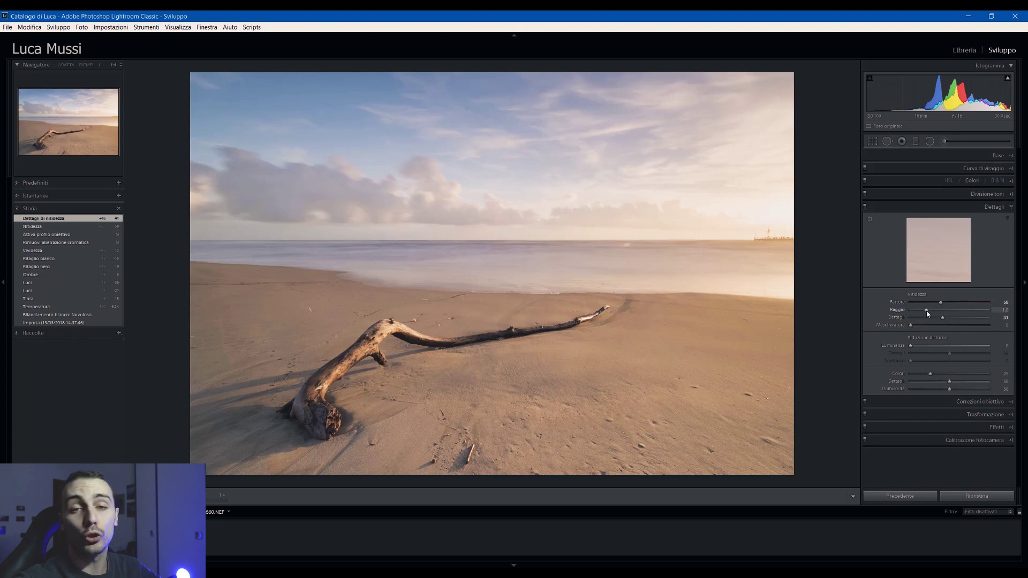
left_click_drag(923, 314, 922, 314)
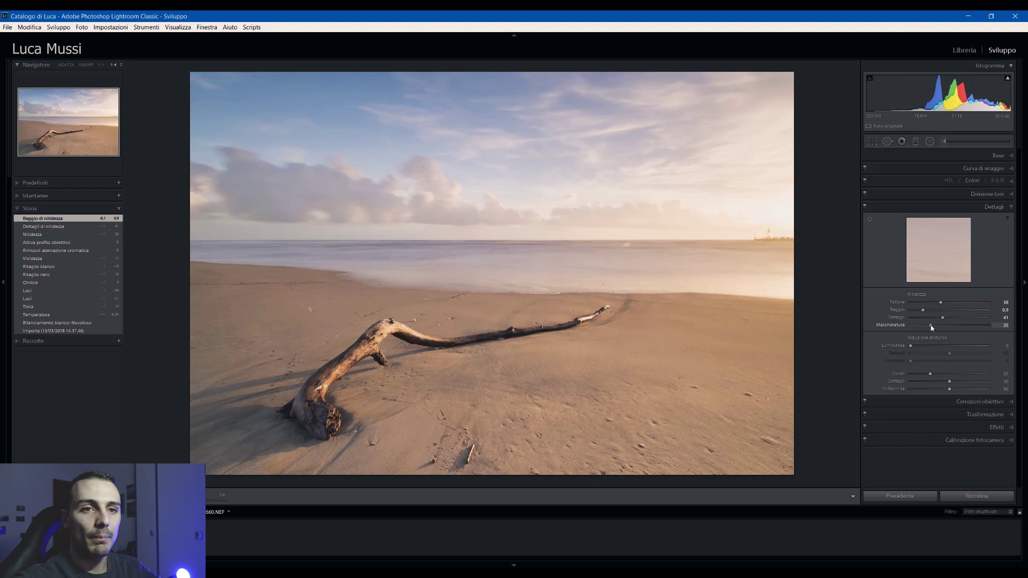
left_click_drag(933, 328, 931, 328)
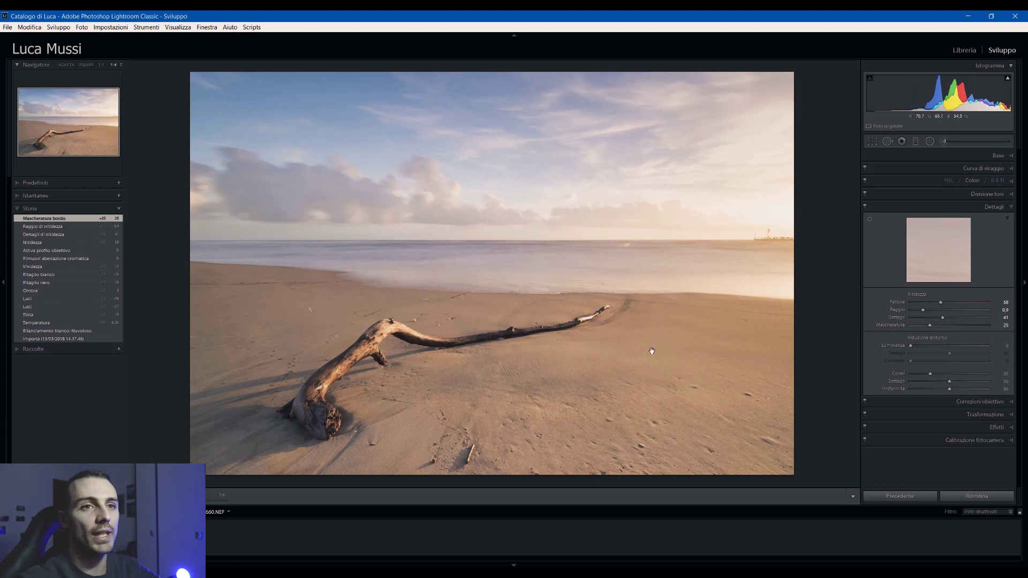
left_click(967, 209)
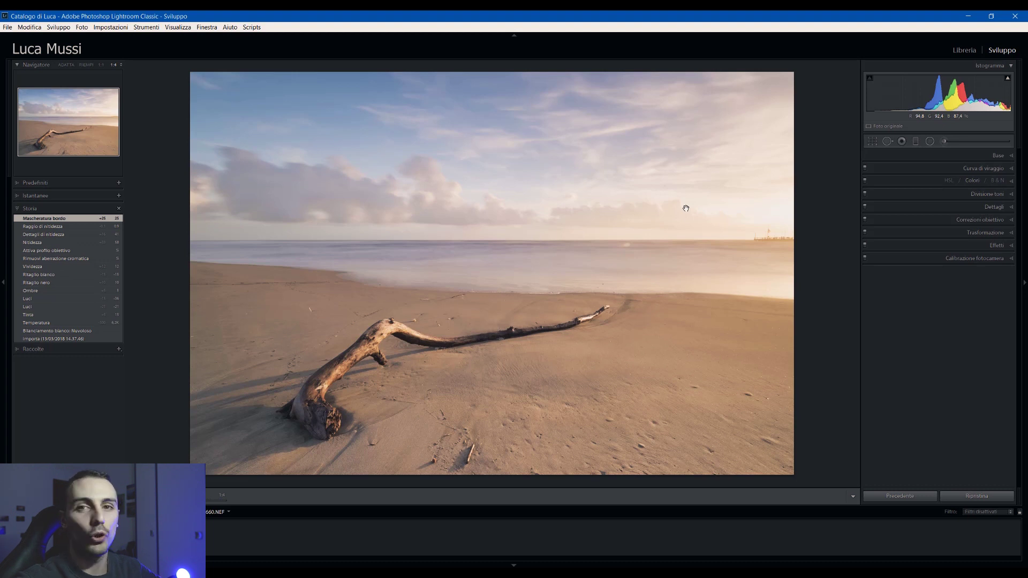
left_click(915, 143)
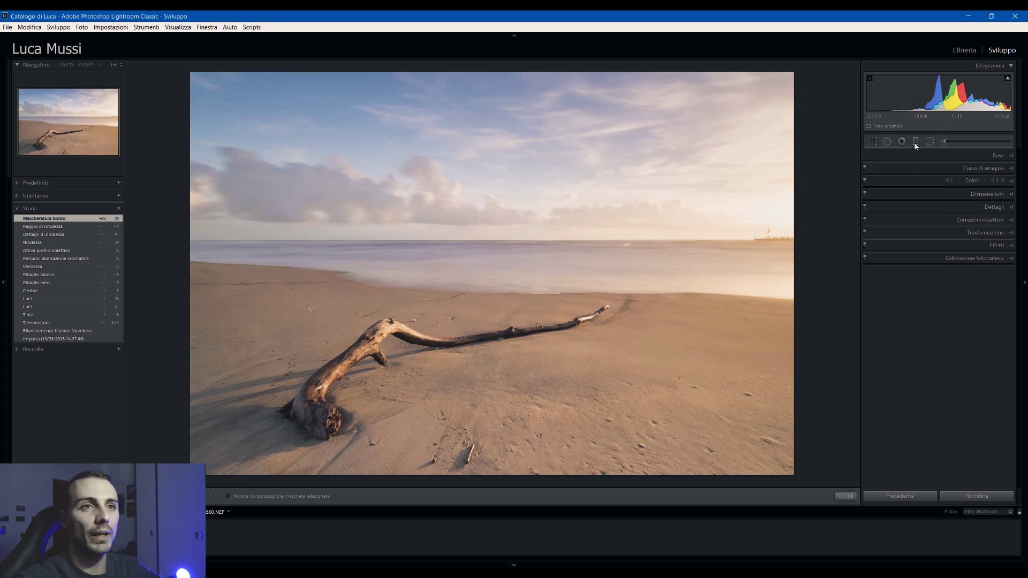
- Add a negative-exposure graduated filter across the sky, tilted more steeply and moved higher
left_click(933, 169)
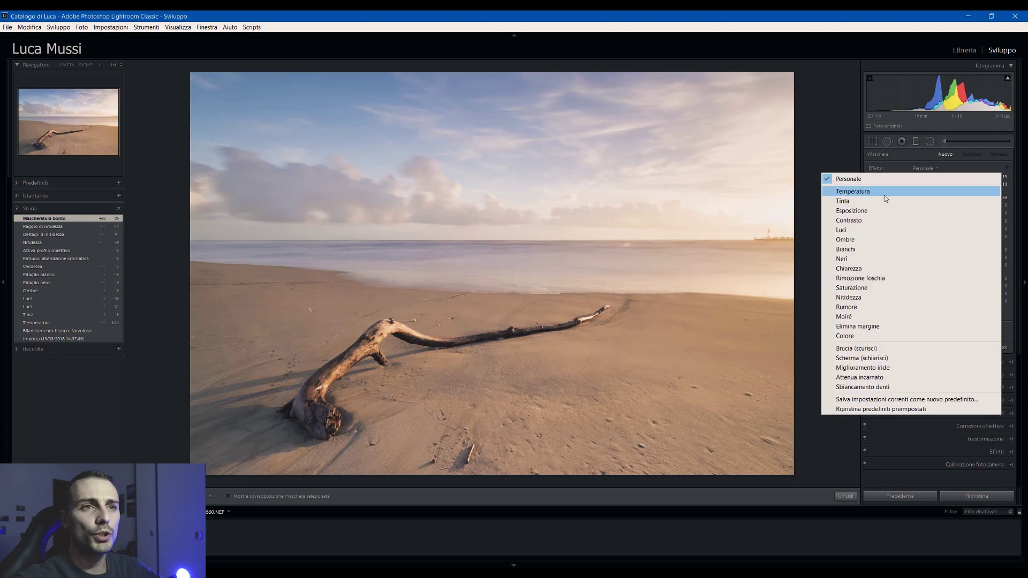
left_click(872, 210)
left_click_drag(956, 200, 948, 200)
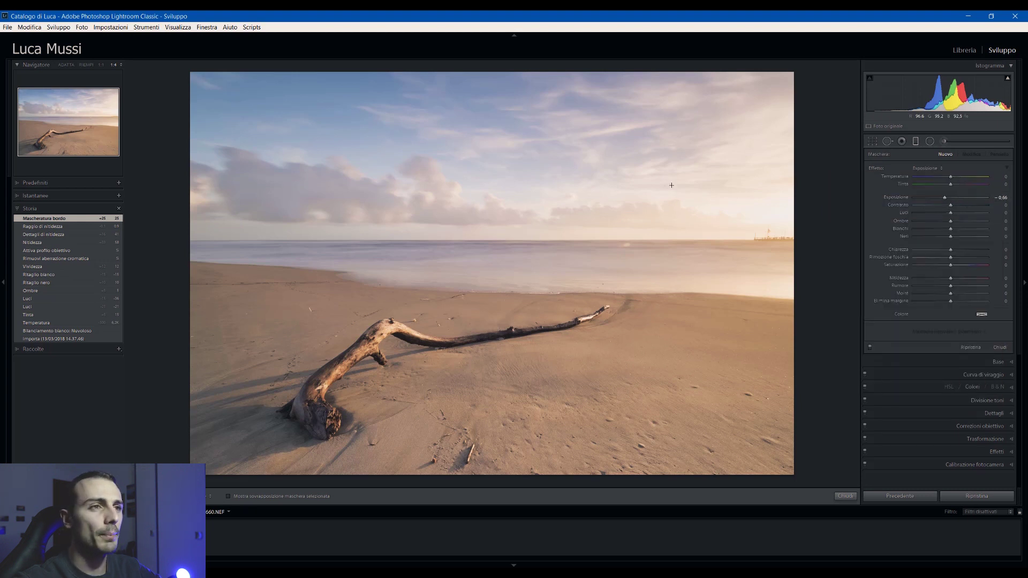
left_click_drag(666, 212, 667, 267)
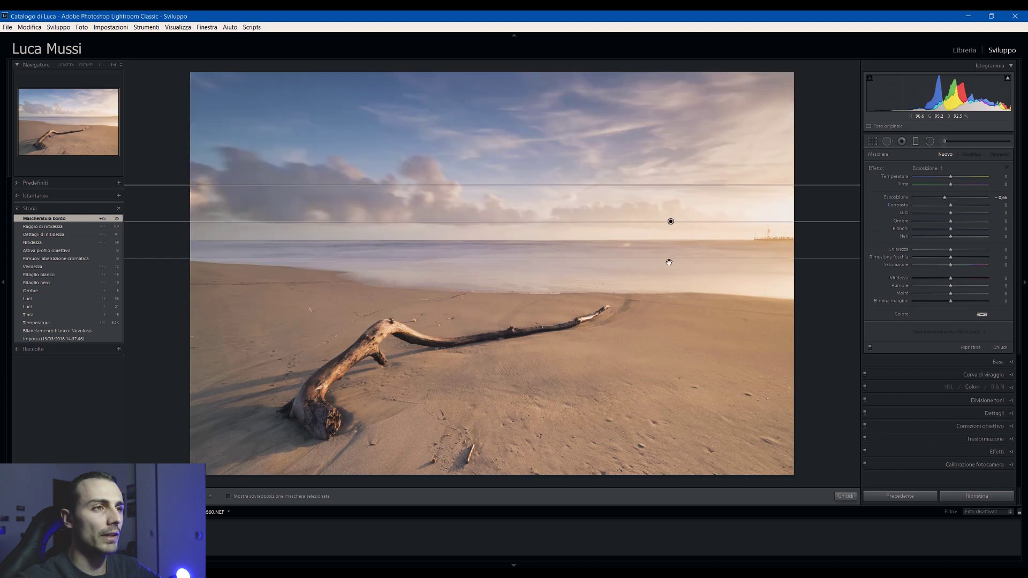
left_click_drag(667, 267, 658, 269)
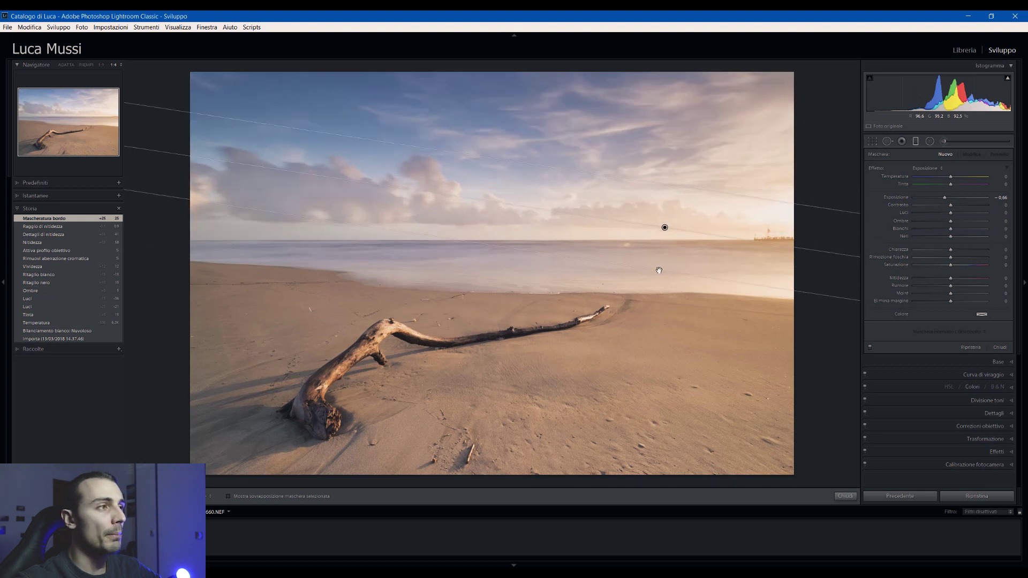
left_click_drag(678, 177, 676, 142)
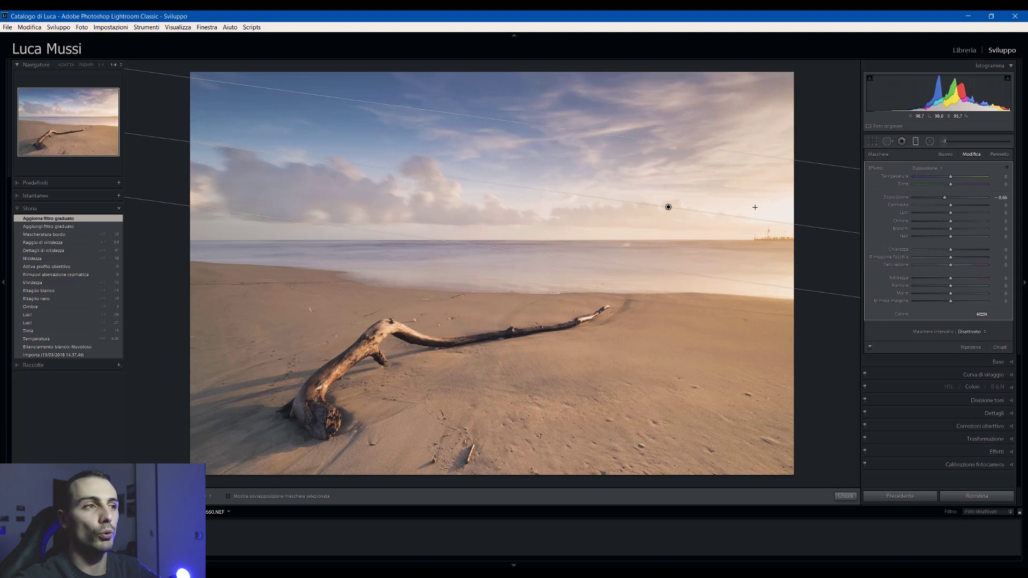
left_click(929, 141)
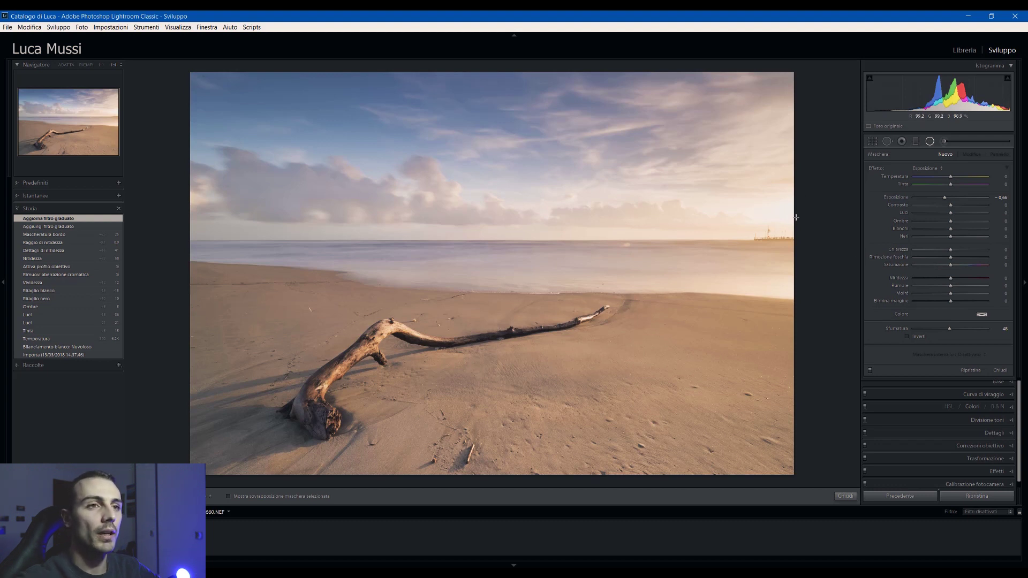
- Draw and enlarge a large radial filter around the sunlit right horizon, then commit it
left_click_drag(718, 244, 354, 307)
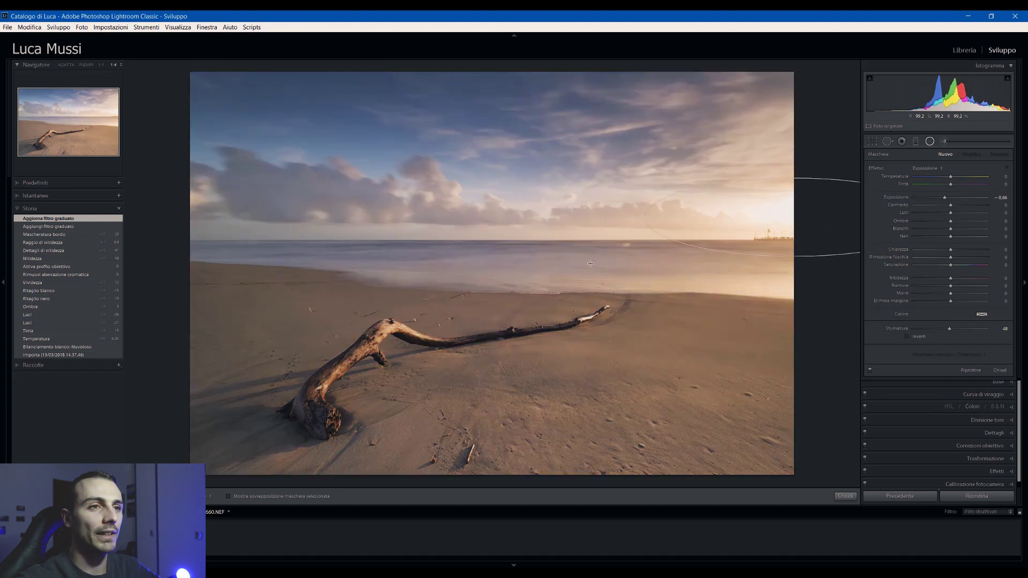
mouse_move(326, 356)
left_mouse_down()
mouse_move(347, 382)
mouse_move(322, 388)
left_mouse_up()
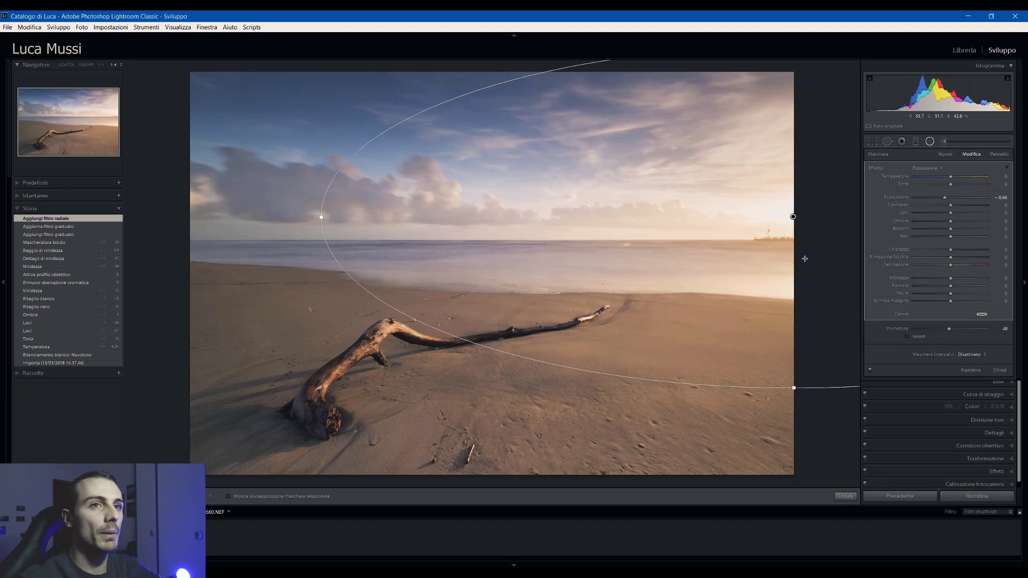
key("shift+m")
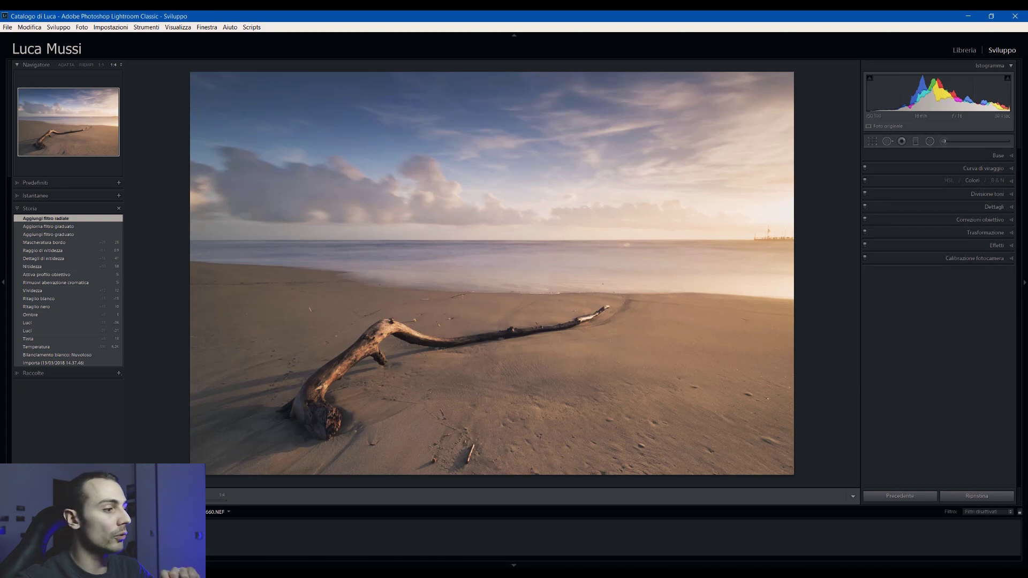
left_click(193, 495)
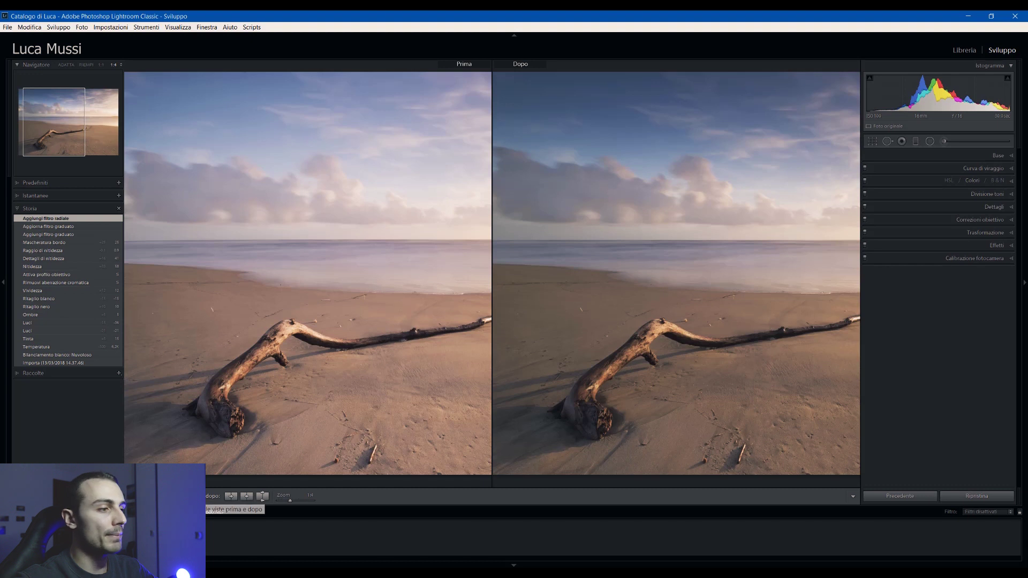
left_click(287, 501)
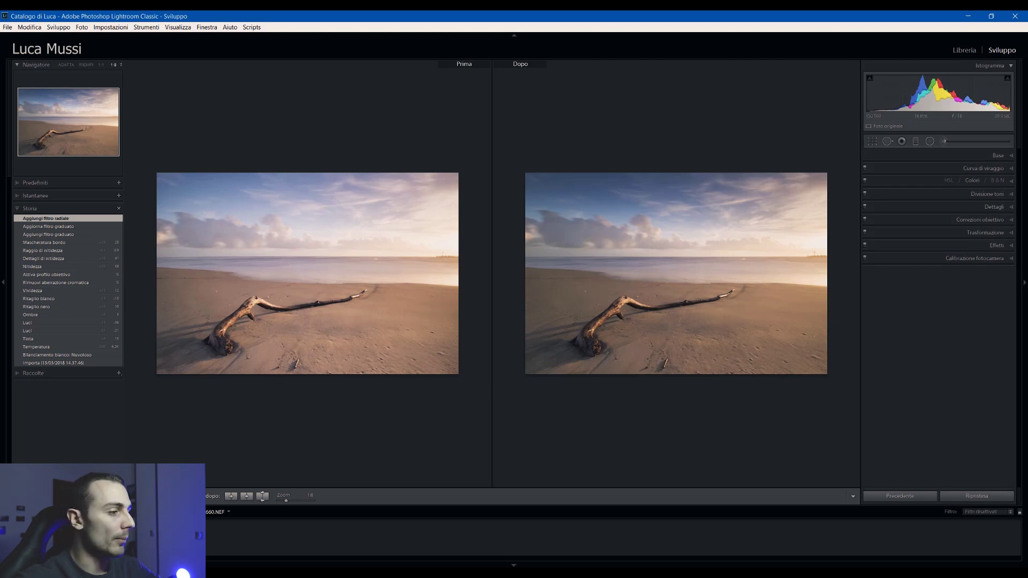
key("y")
key("ctrl+equal")
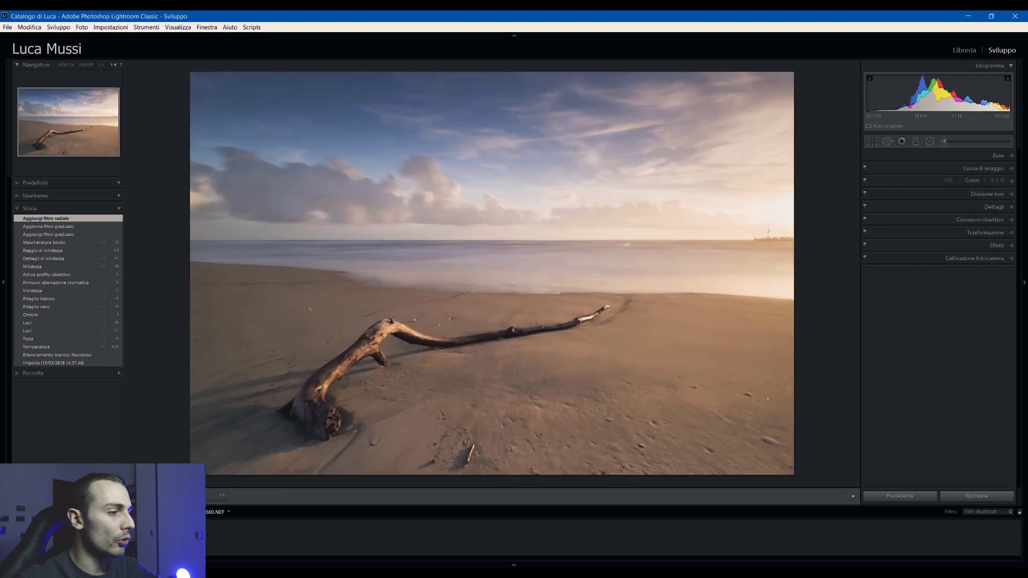
left_click(972, 170)
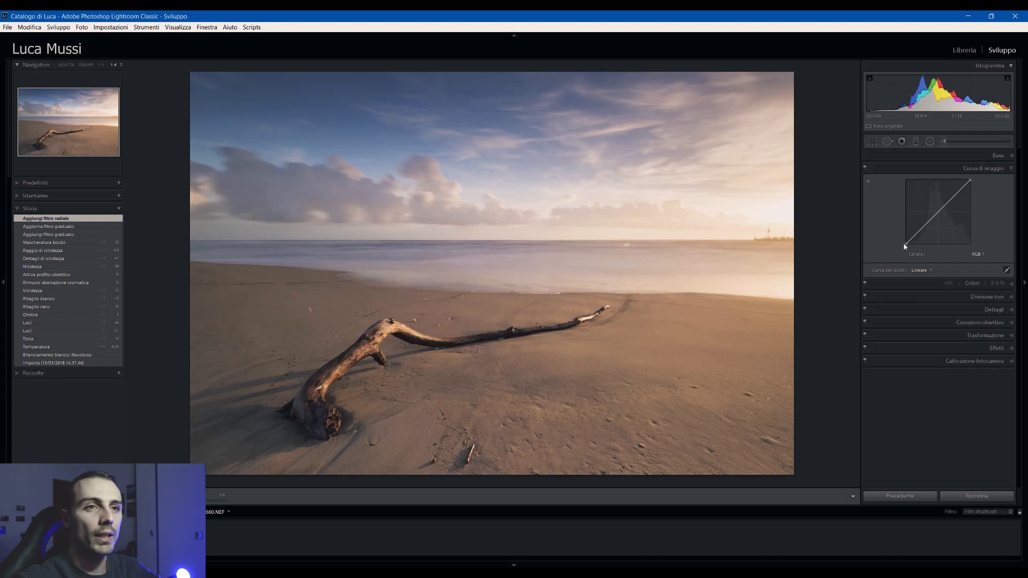
- Shape the point curve: lift the black point, lower a midtone point, raise the upper point
left_click_drag(907, 244, 904, 242)
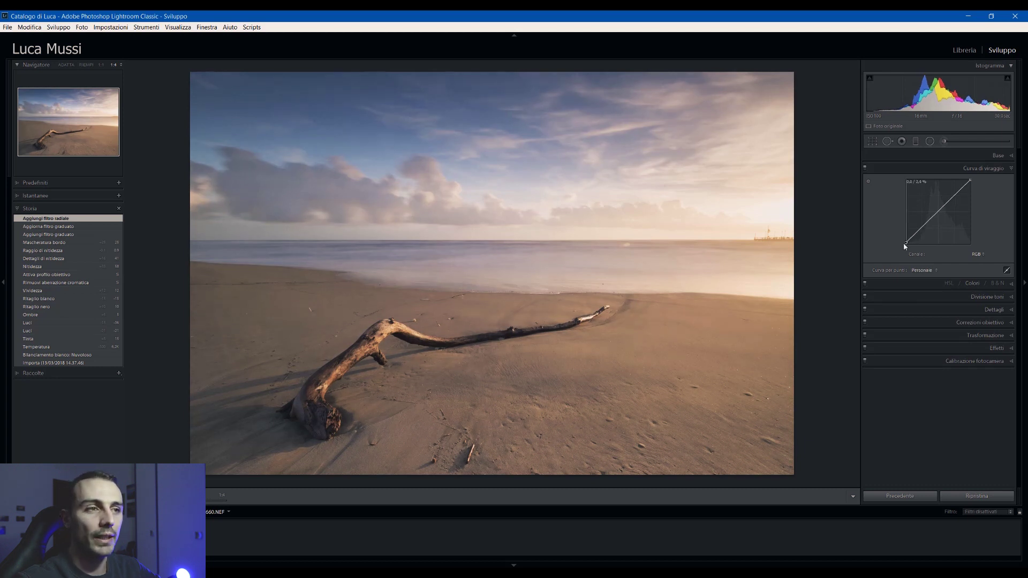
left_click_drag(899, 246, 900, 244)
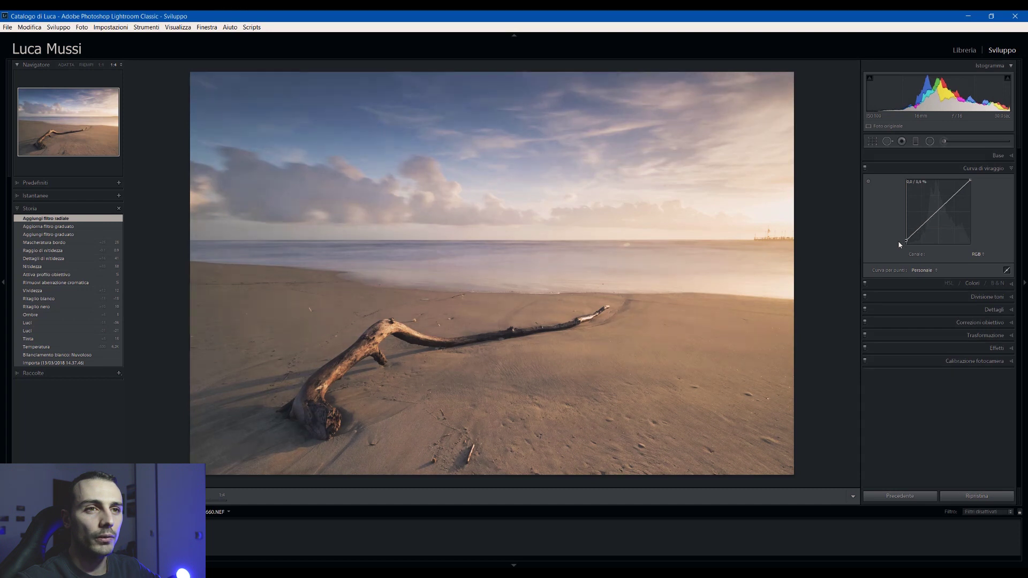
left_click_drag(928, 223, 928, 226)
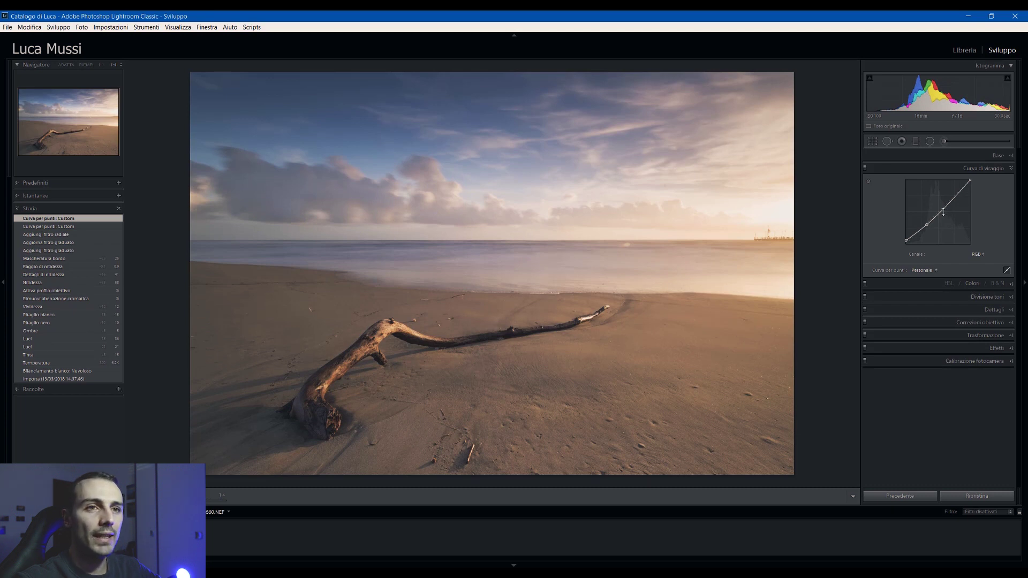
left_click_drag(942, 212, 942, 211)
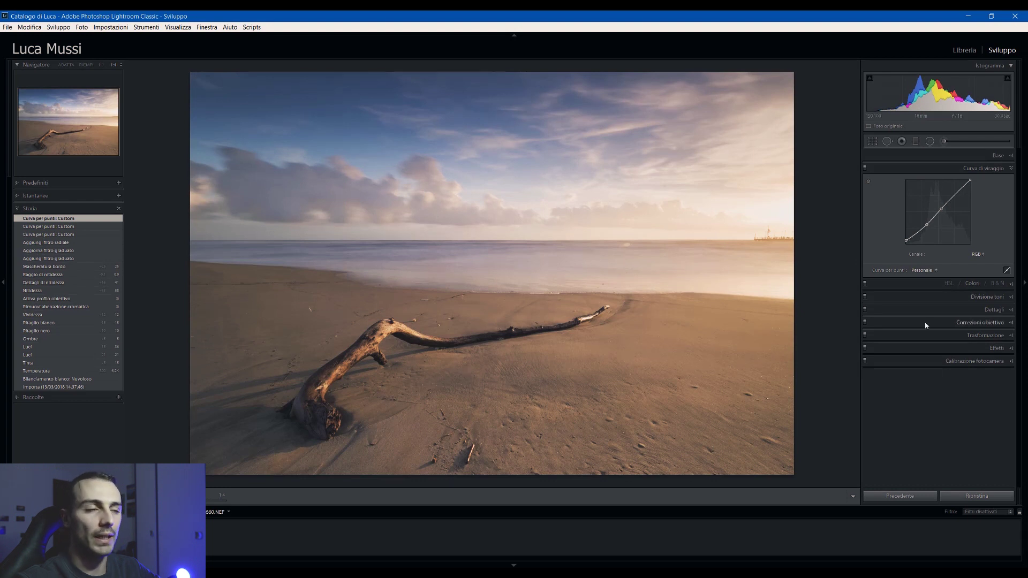
- Set the region tone curve to Lights +5, Darks -14 and Shadows +7
left_click(1007, 270)
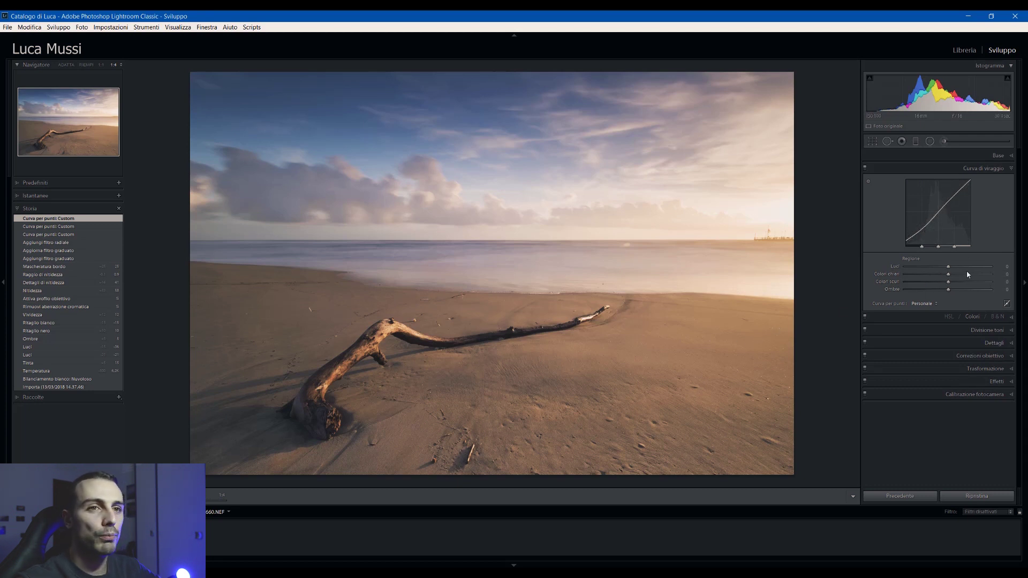
left_click_drag(947, 279, 949, 268)
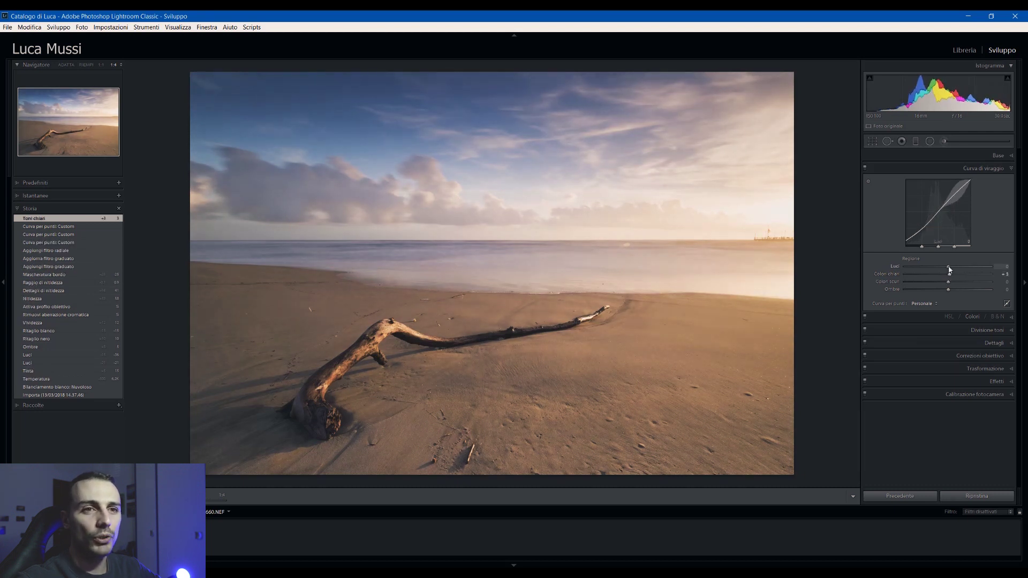
double_click(949, 268)
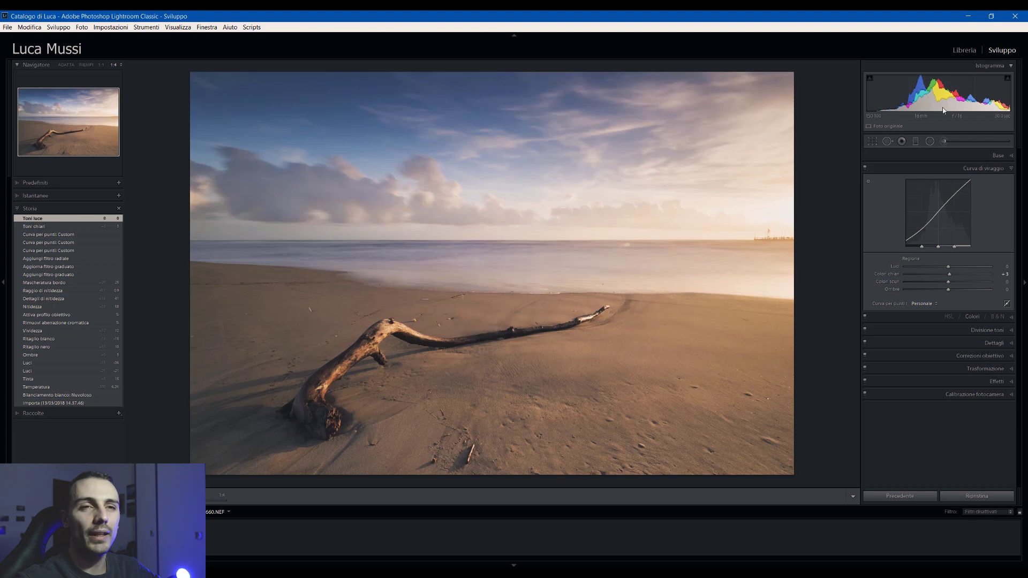
left_click_drag(949, 281, 946, 285)
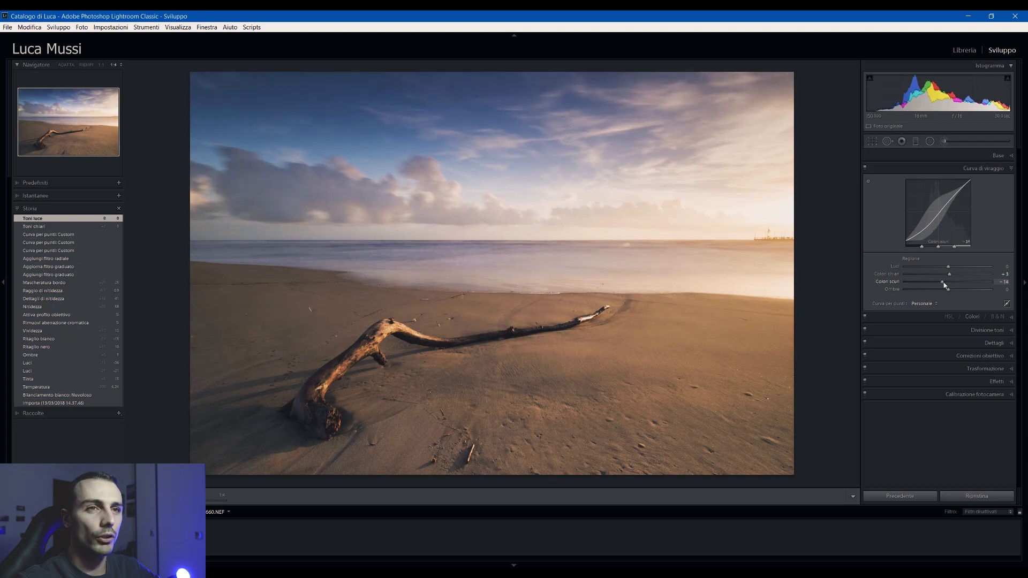
left_click_drag(949, 291, 953, 294)
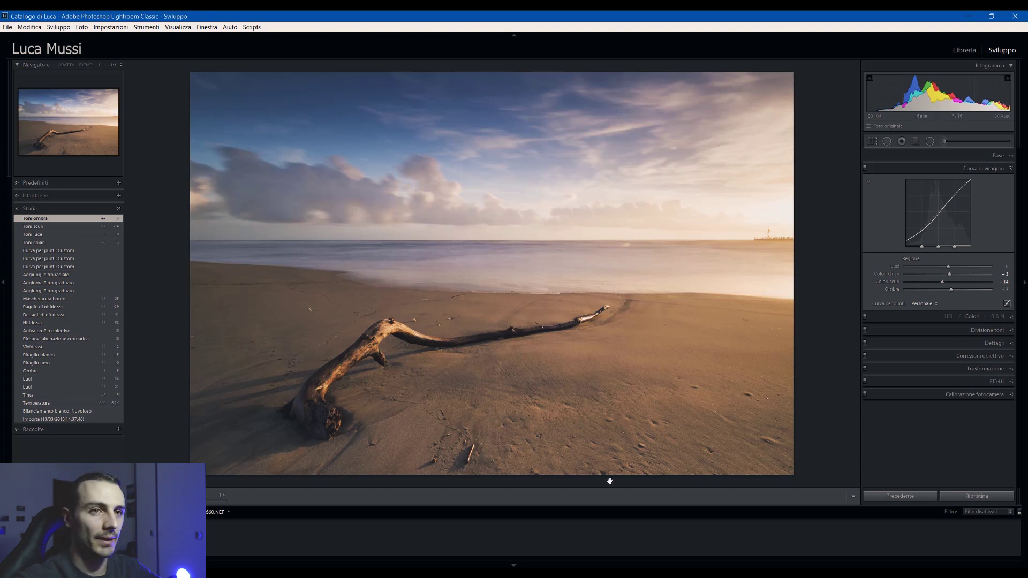
- Raise blue luminance to +15 and aqua luminance, then slightly desaturate aqua
left_click(950, 316)
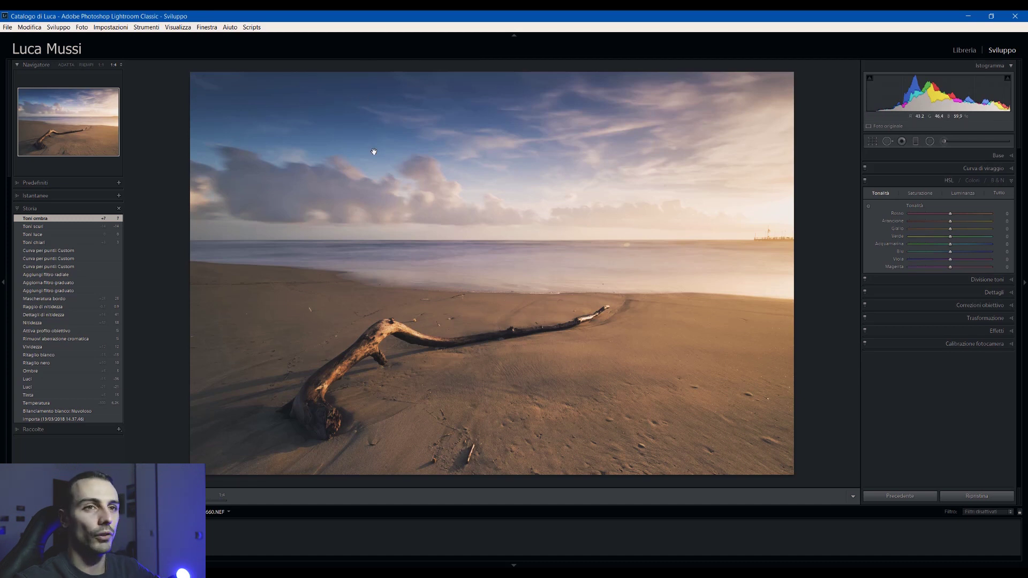
left_click(959, 195)
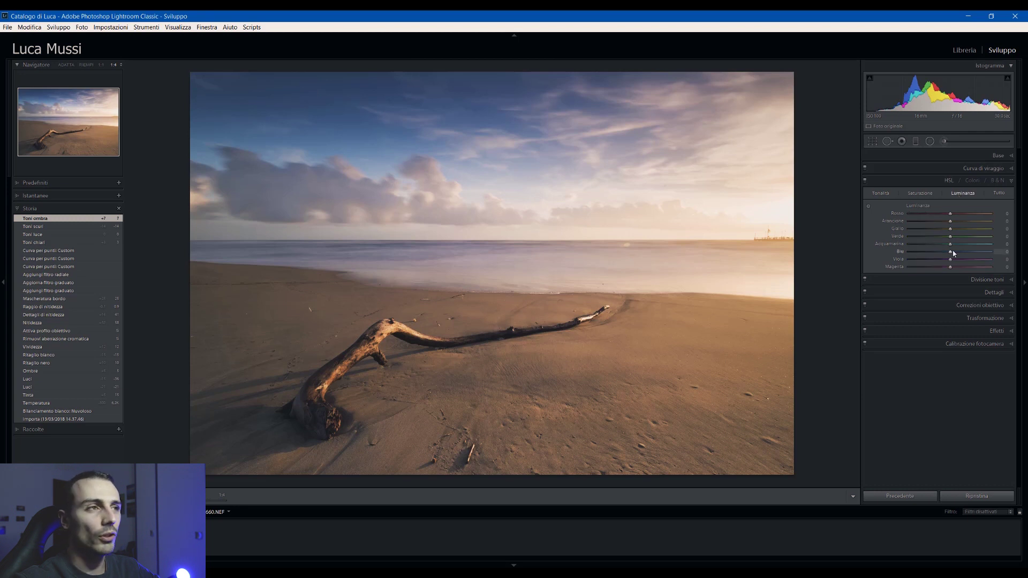
left_click_drag(951, 252, 962, 244)
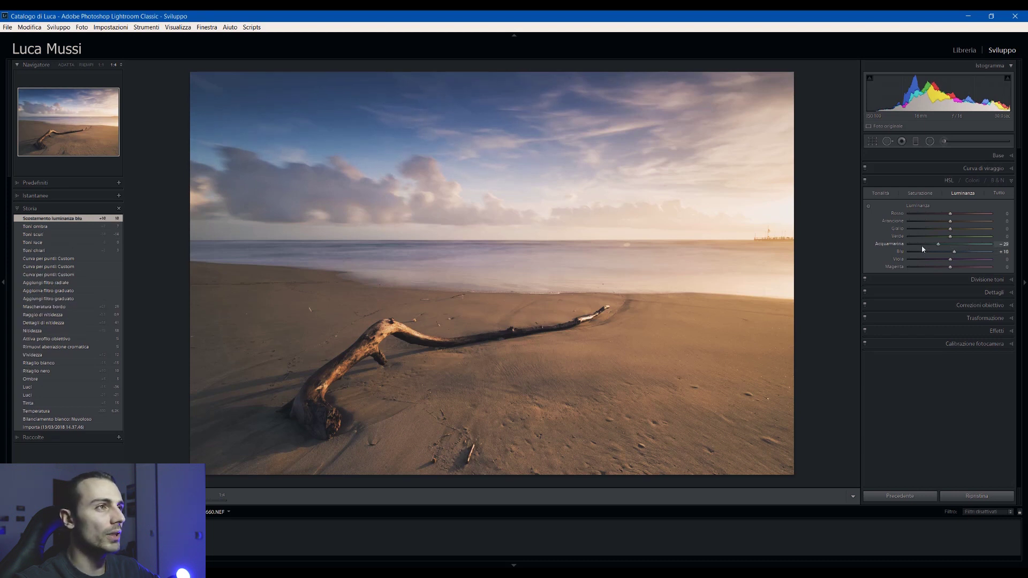
mouse_move(955, 249)
left_mouse_down()
mouse_move(916, 255)
mouse_move(963, 252)
left_mouse_up()
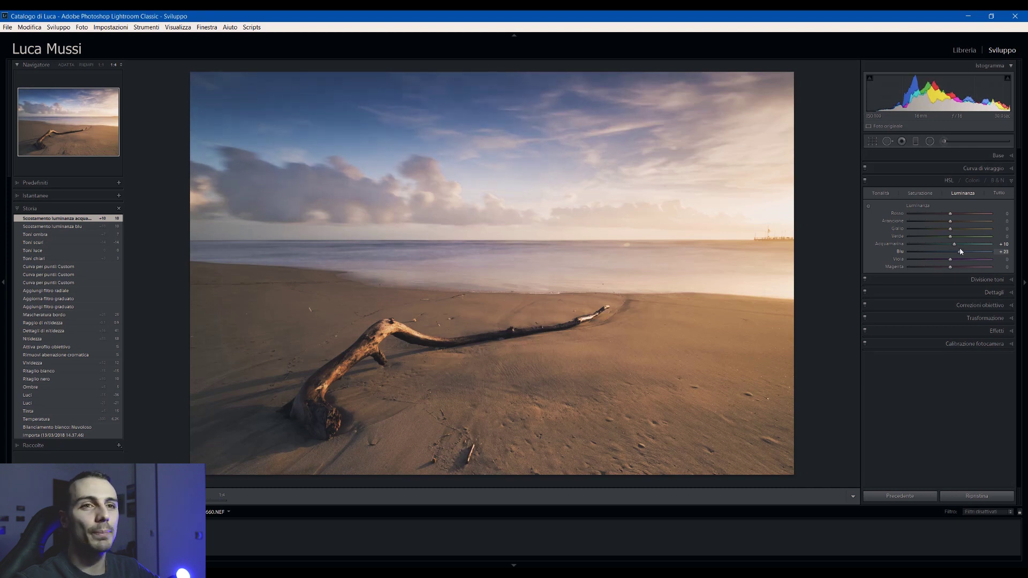
left_click_drag(961, 251, 961, 244)
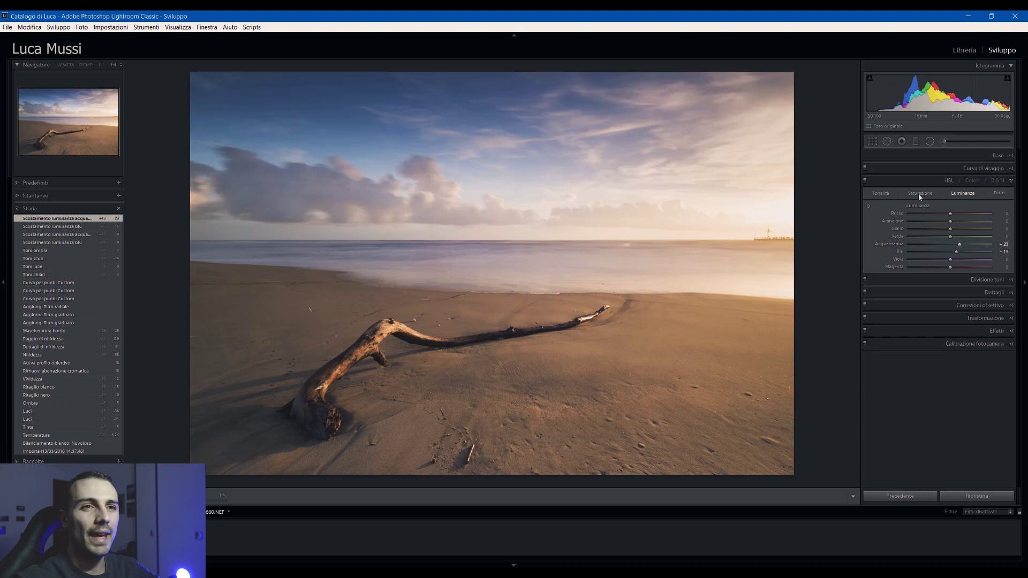
left_click(920, 193)
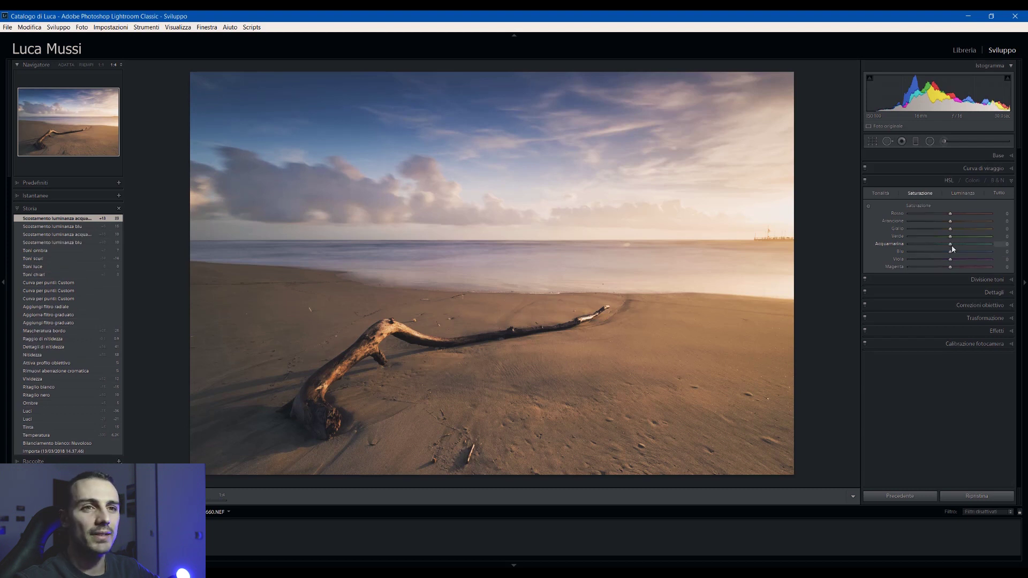
left_click_drag(948, 250, 946, 256)
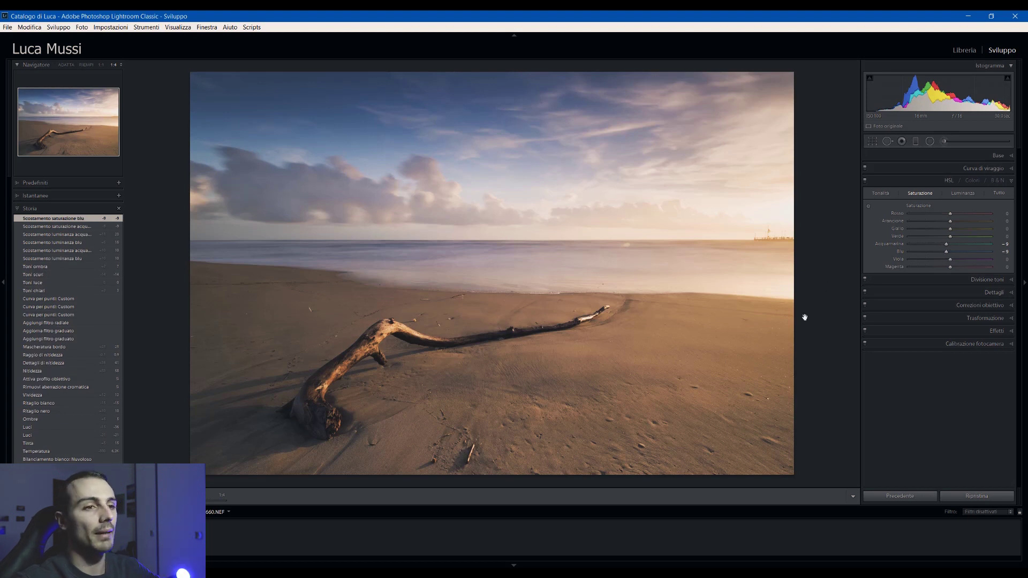
- Brighten yellow and orange luminance for the sand, then toggle HSL off to compare
left_click(961, 195)
left_click_drag(952, 230, 958, 231)
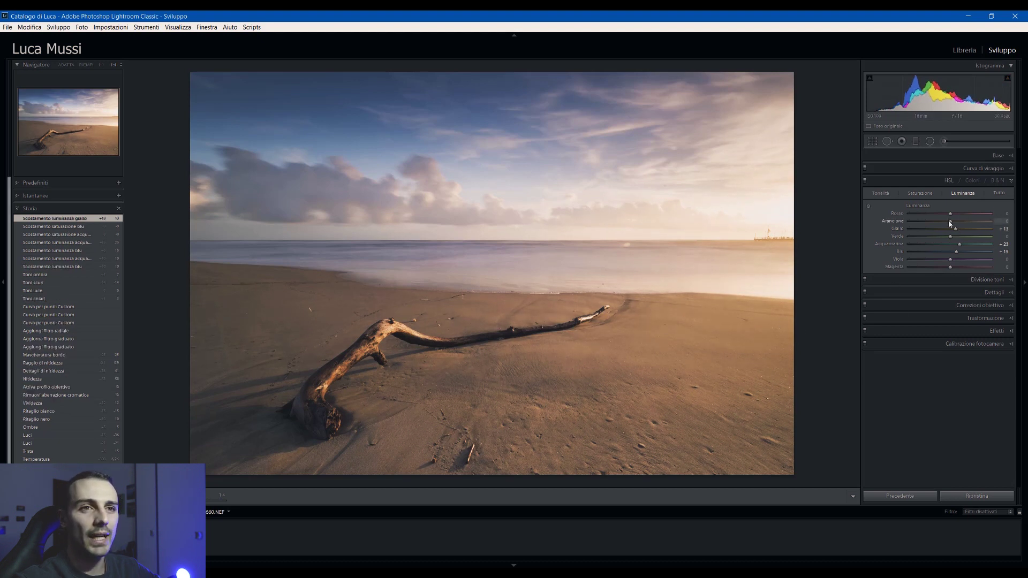
left_click_drag(951, 223, 953, 223)
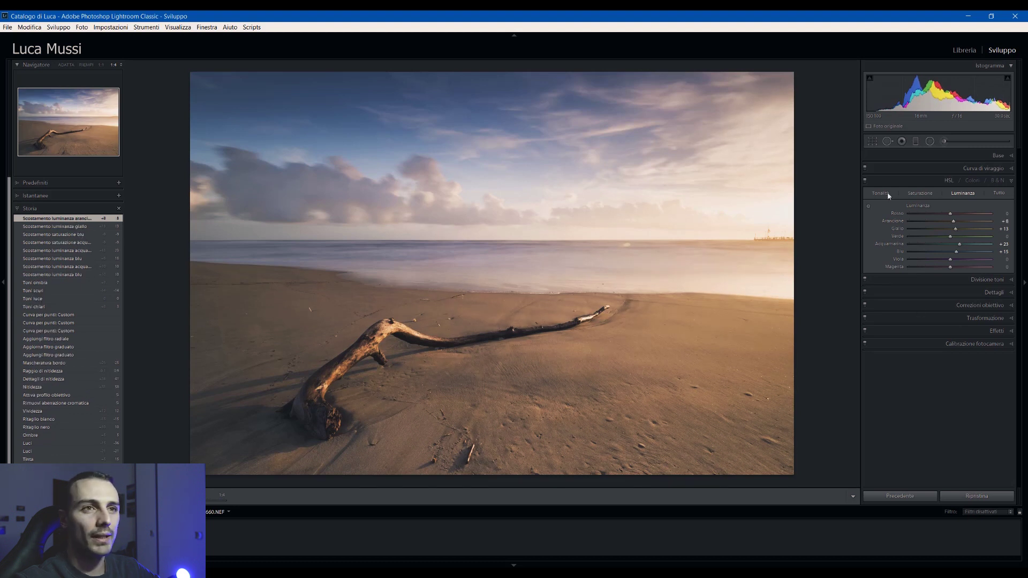
left_click(865, 181)
left_click(866, 181)
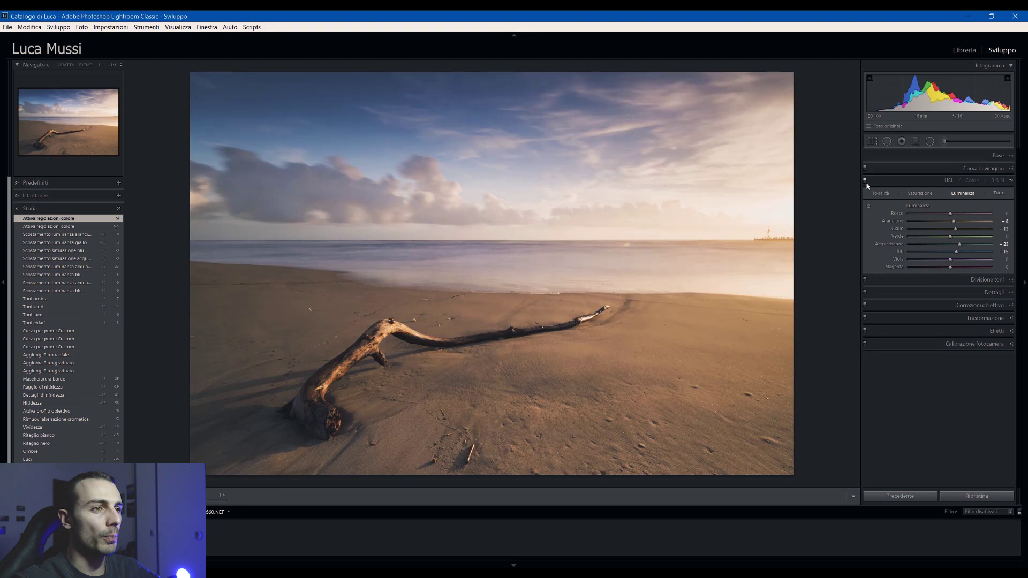
- Re-enable HSL and shift the yellow hue to -4 and green hue to -11
left_click(865, 181)
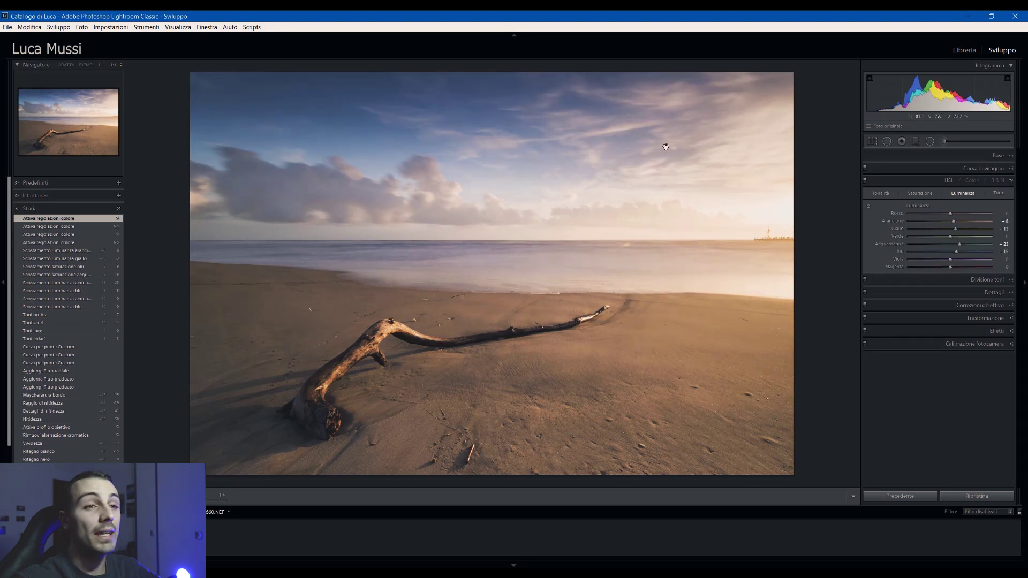
left_click(880, 194)
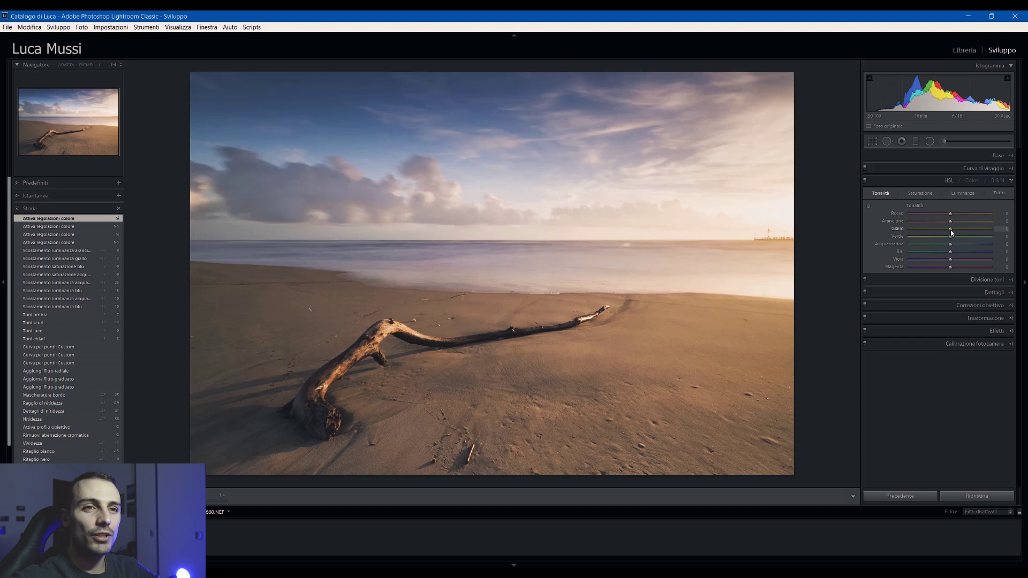
left_click_drag(949, 233, 948, 230)
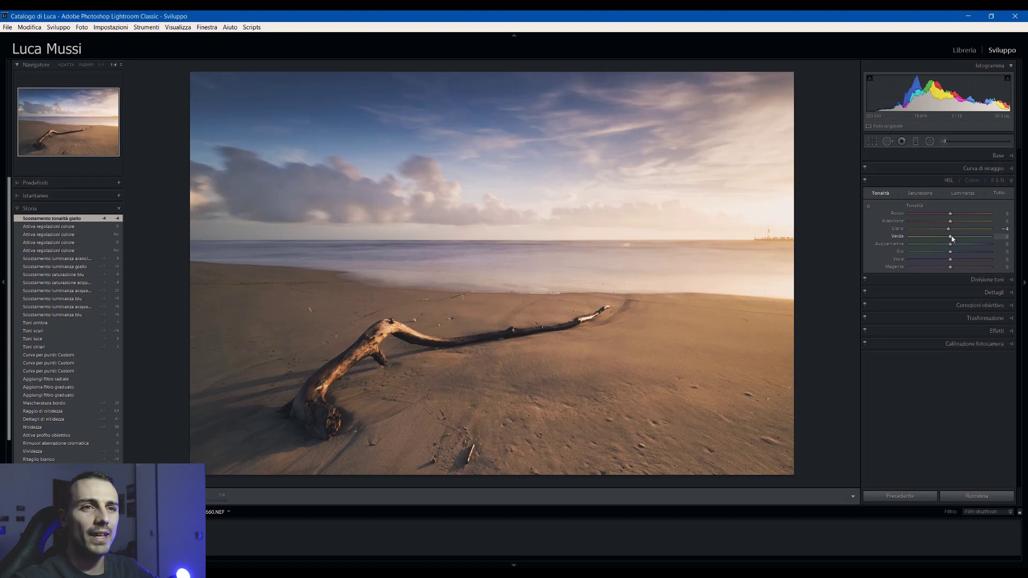
left_click_drag(950, 236, 945, 236)
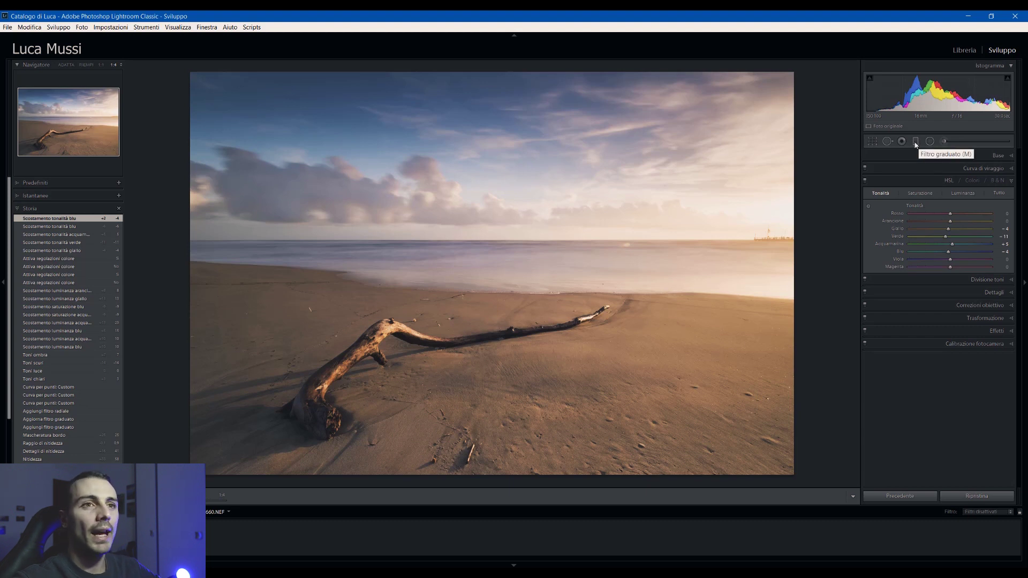
- Add a graduated filter from the sky down to the horizon with Highlights at -24
left_click(915, 142)
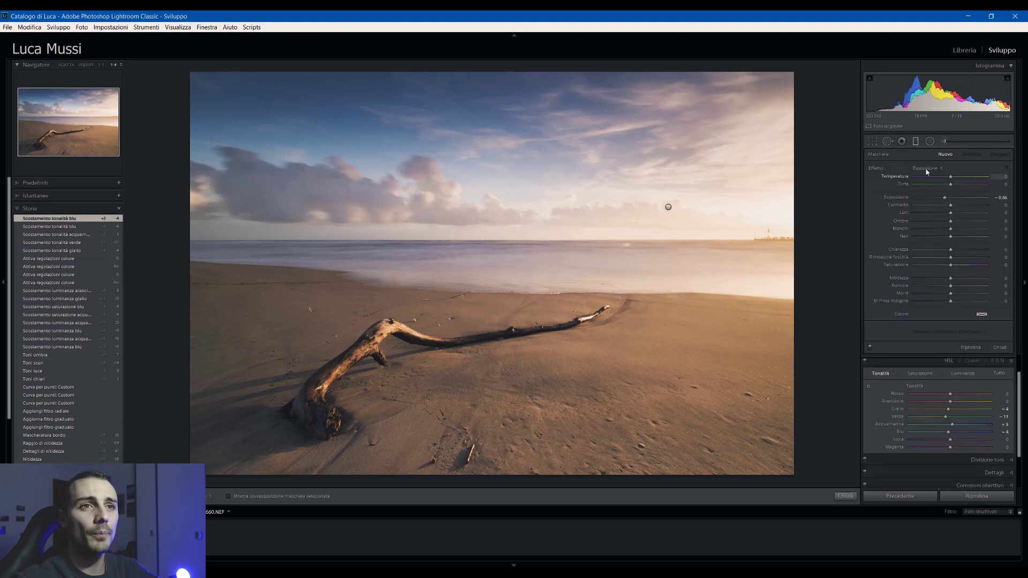
left_click(927, 170)
left_click(948, 219)
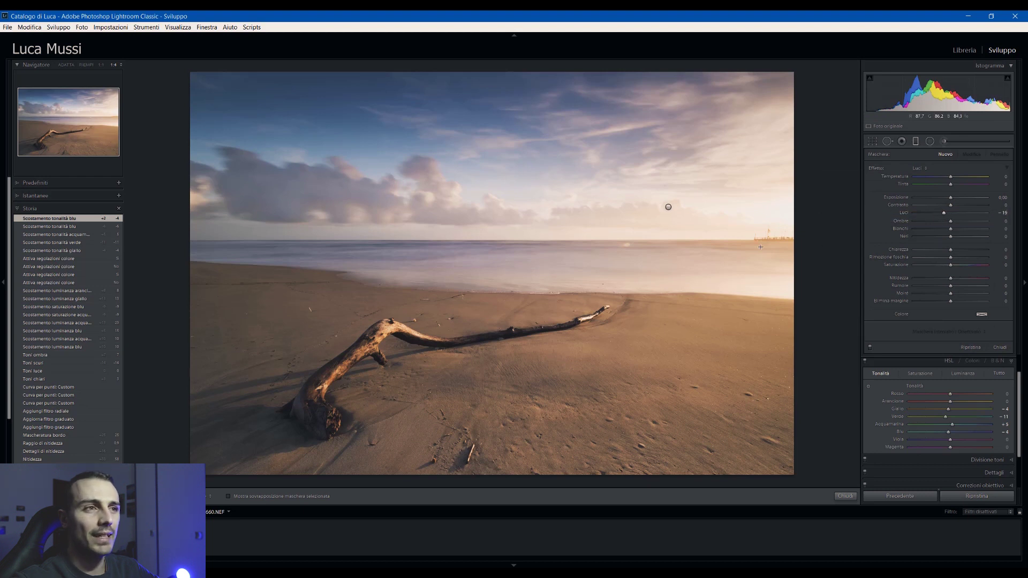
left_click_drag(711, 242, 717, 276)
left_click_drag(939, 218, 945, 220)
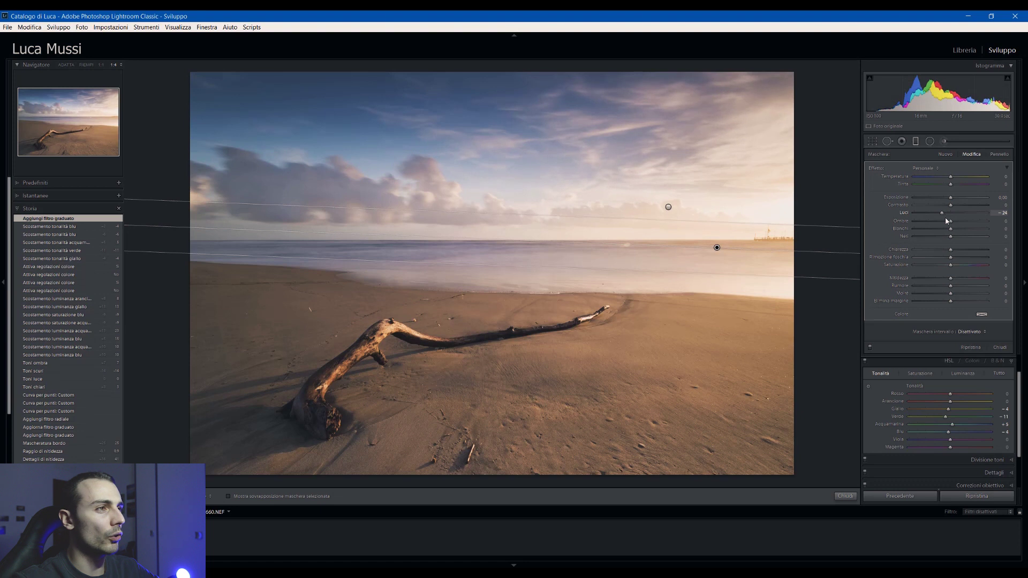
left_click_drag(947, 223, 943, 221)
left_click(916, 142)
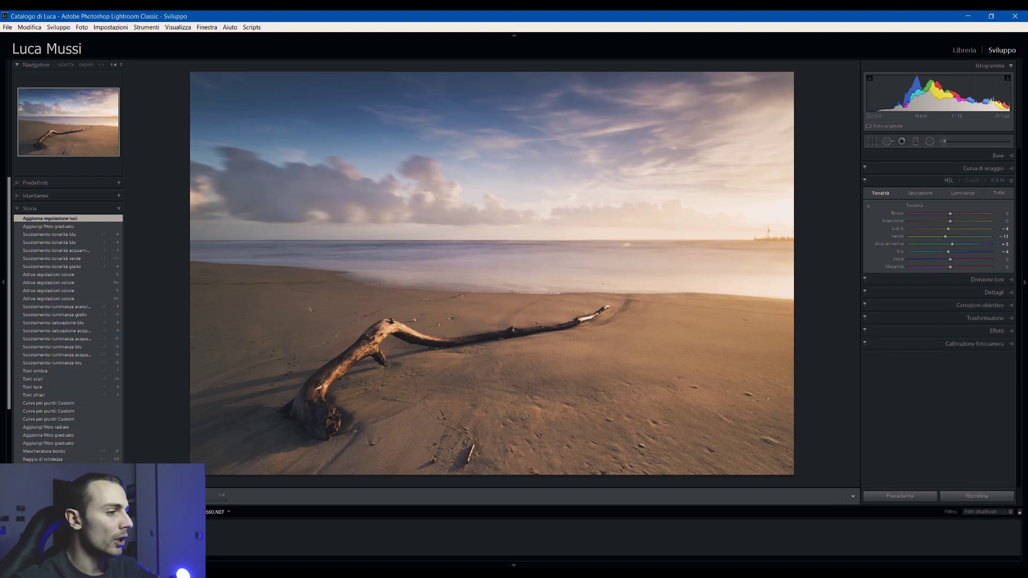
- Compare the edit in Before/After view, then return to single-photo Loupe view at 1:4
key("y")
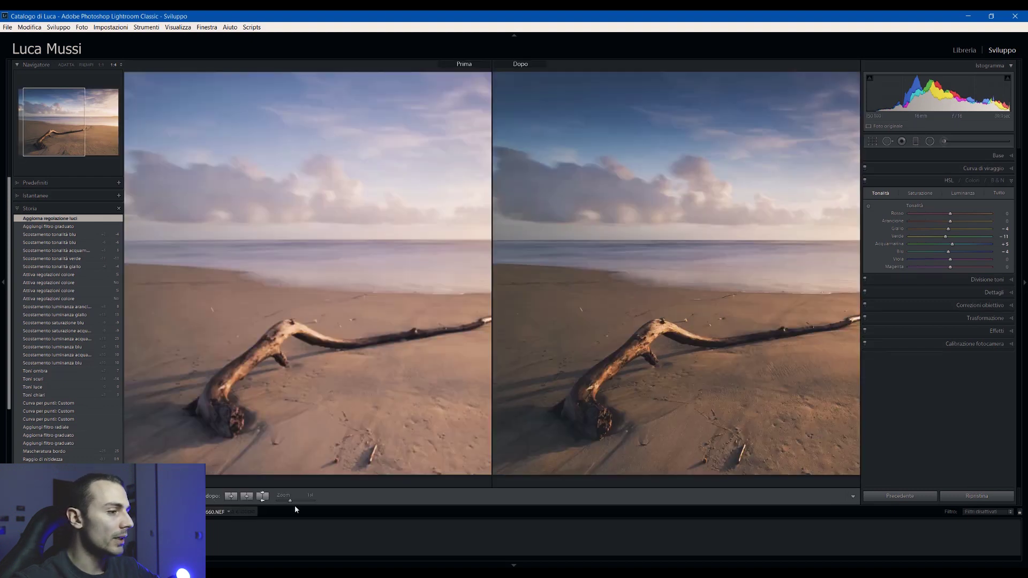
left_click_drag(290, 502, 287, 501)
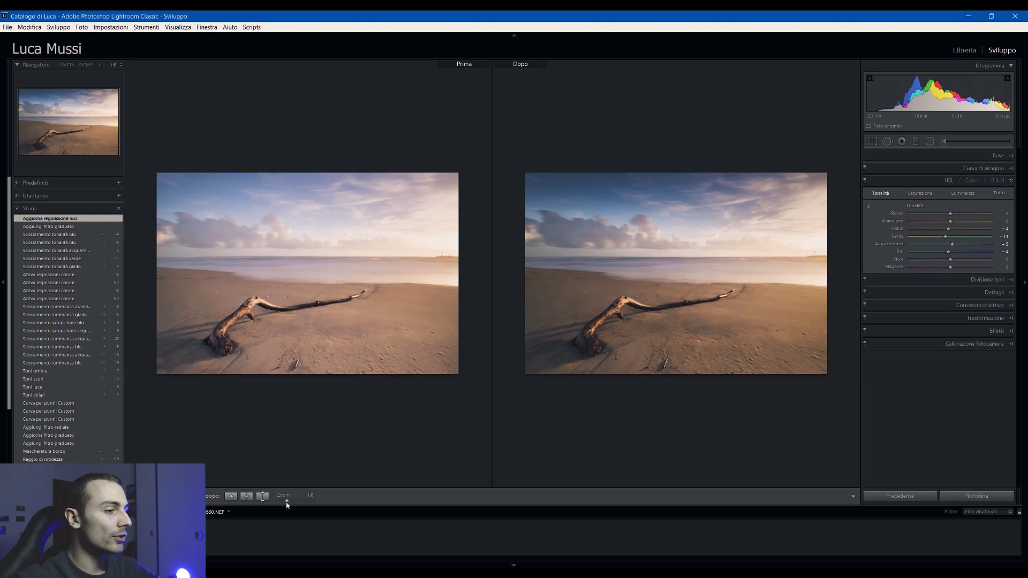
key("y")
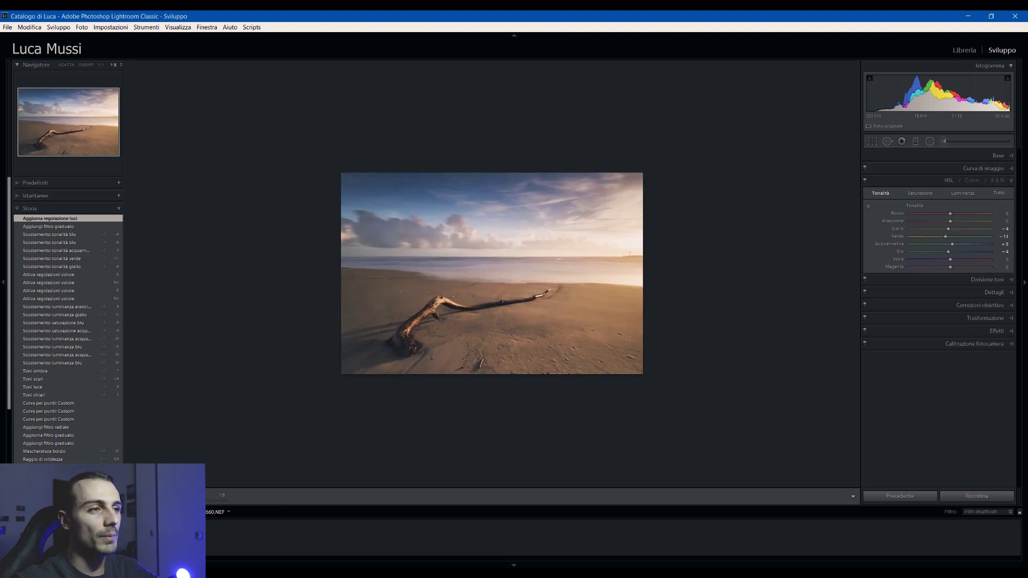
key("ctrl+equal")
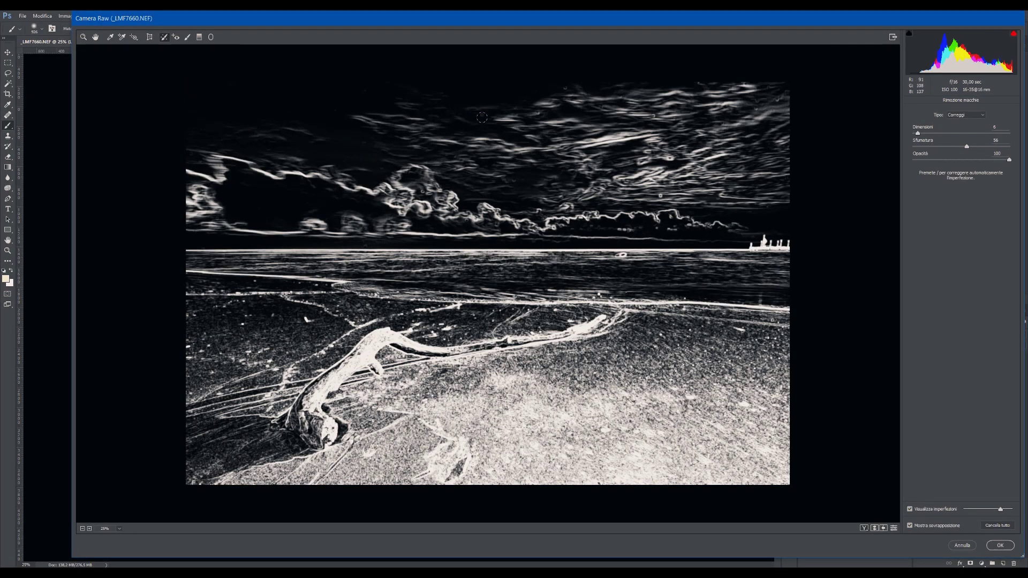
- Heal three dust spots in the sky and six small spots on the beach with Spot Removal
left_click(486, 101)
left_click(625, 85)
left_click(785, 92)
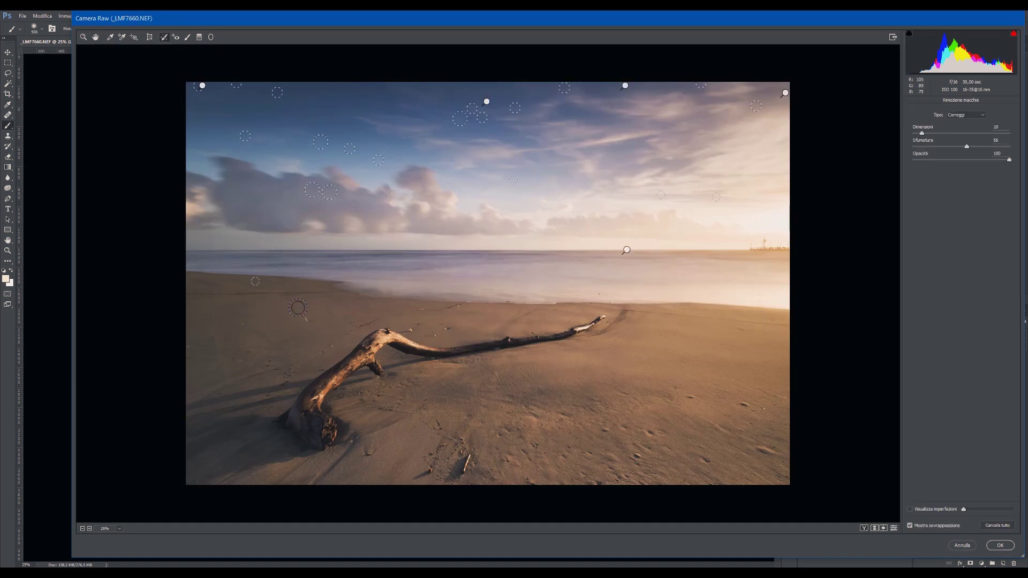
left_click(299, 308)
left_click(785, 475)
left_click(649, 478)
left_click(720, 477)
left_click(375, 446)
left_click(445, 474)
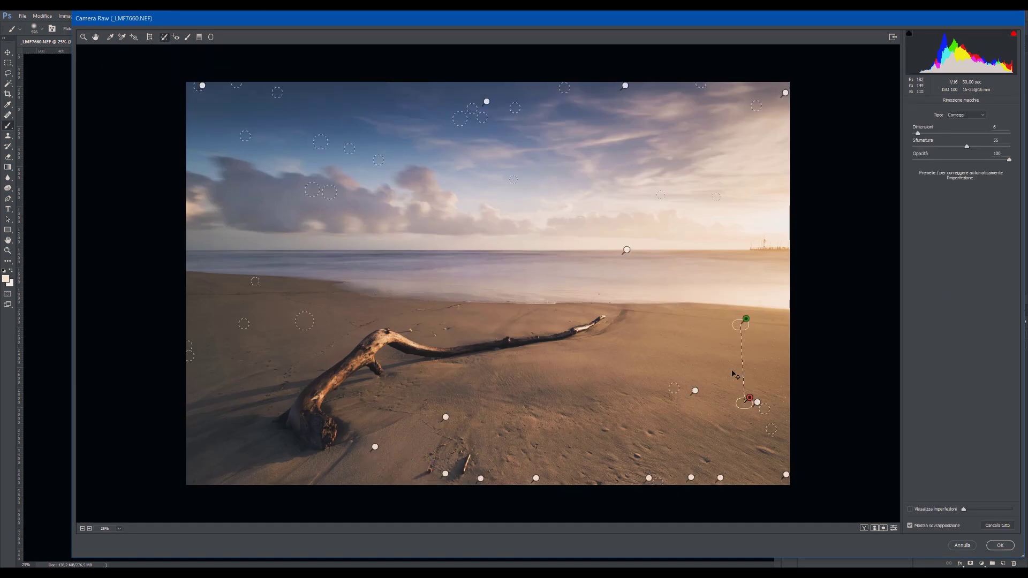
- Brush out the elongated mark along the shoreline with spot removal
scroll(375, 443, "up", 5)
left_click_drag(374, 444, 200, 471)
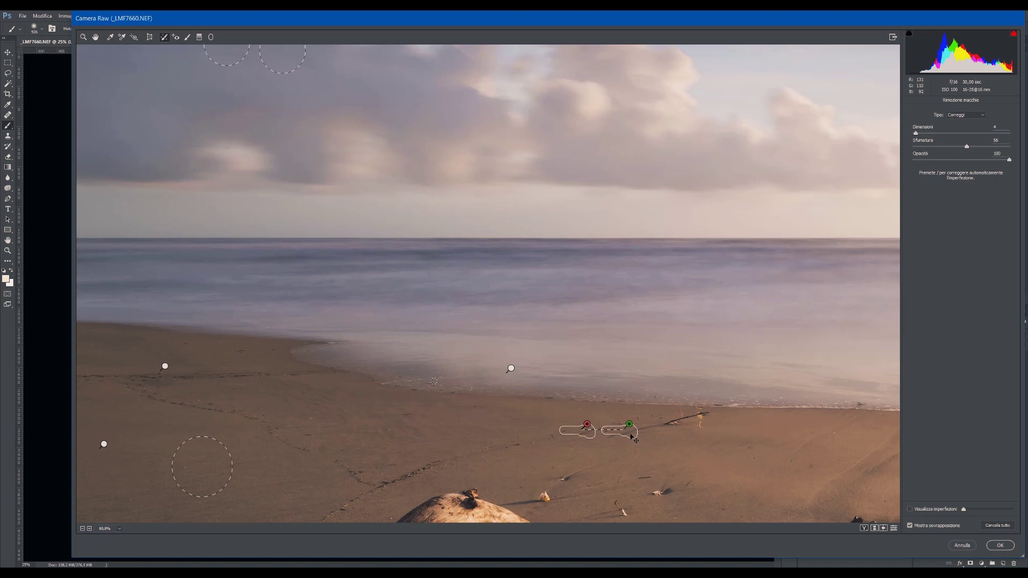
left_click_drag(248, 401, 283, 401)
scroll(282, 400, "down", 5)
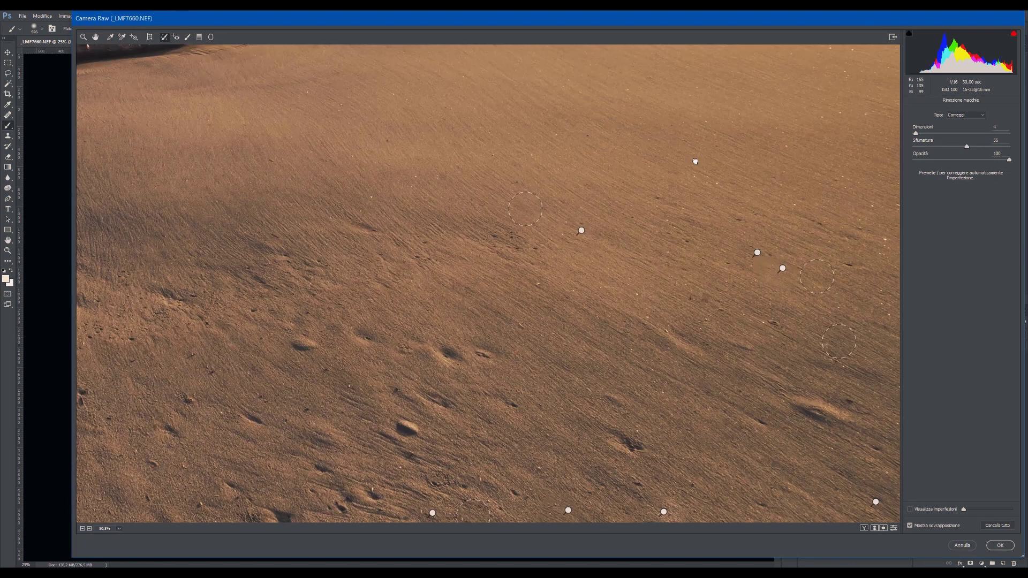
scroll(403, 511, "up", 5)
scroll(403, 512, "down", 5)
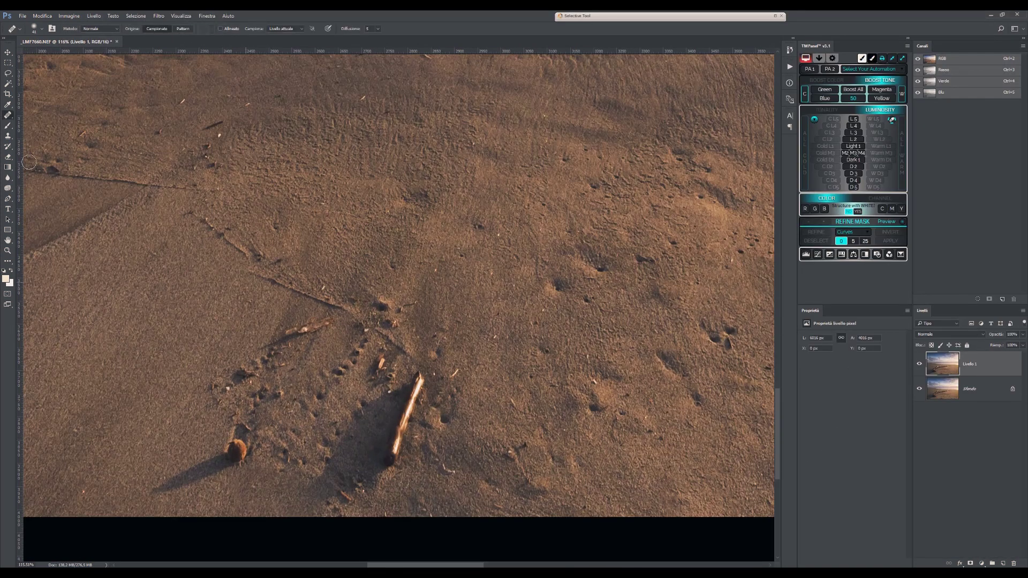
- Clone out the twig and the footprints on the sand
mouse_move(399, 407)
left_mouse_down()
mouse_move(423, 428)
mouse_move(385, 466)
left_mouse_up()
mouse_move(385, 375)
left_mouse_down()
mouse_move(343, 461)
mouse_move(354, 484)
mouse_move(346, 515)
left_mouse_up()
scroll(425, 426, "down", 3)
scroll(414, 437, "up", 2)
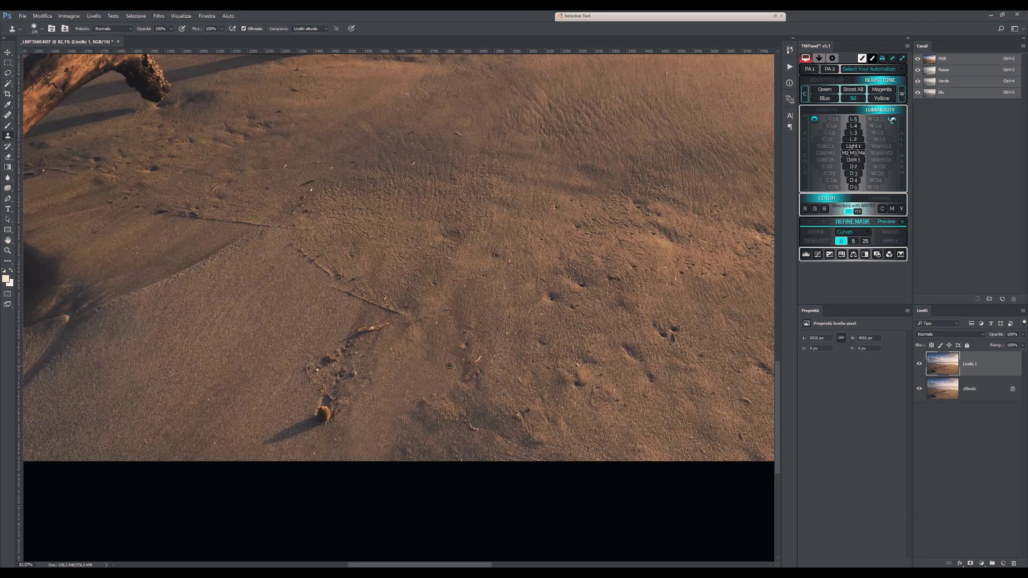
scroll(731, 425, "down", 4)
scroll(348, 428, "up", 3)
scroll(225, 460, "down", 5)
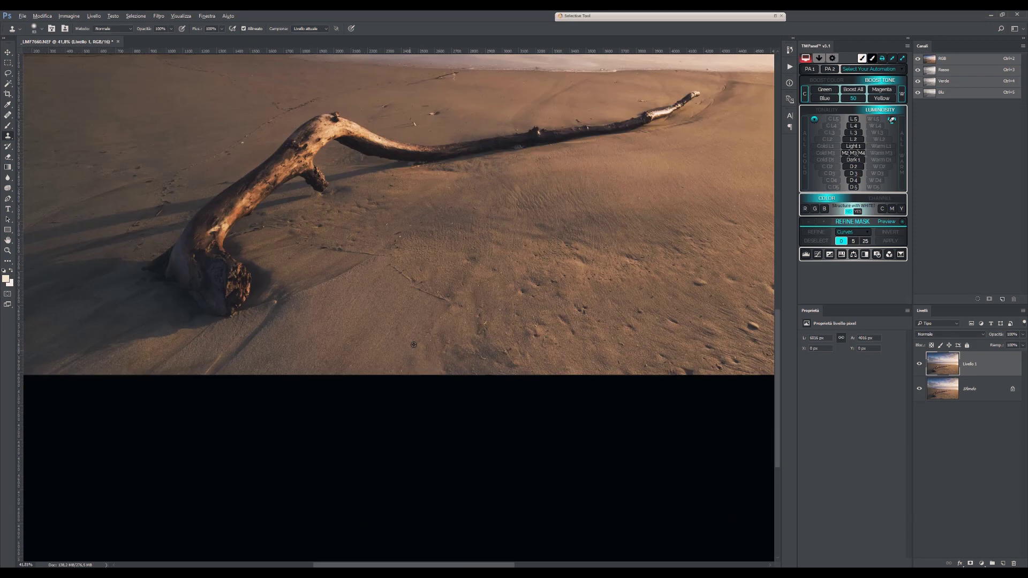
- Switch to freehand selection and hide the duplicate layer behind a black mask, ready to paint with the Brush
left_click(4, 75)
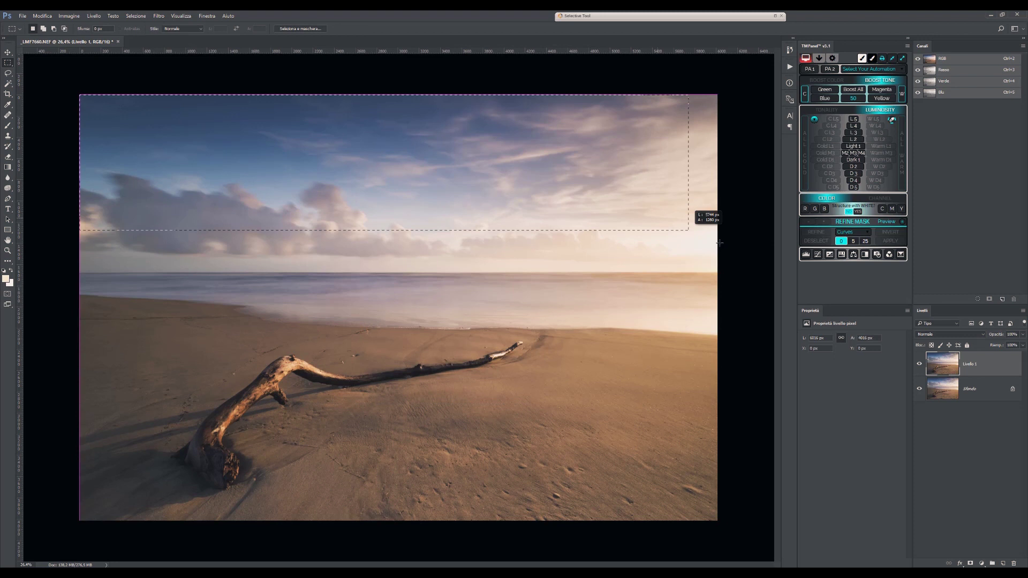
scroll(375, 326, "up", 9)
scroll(252, 376, "down", 9)
left_click(94, 15)
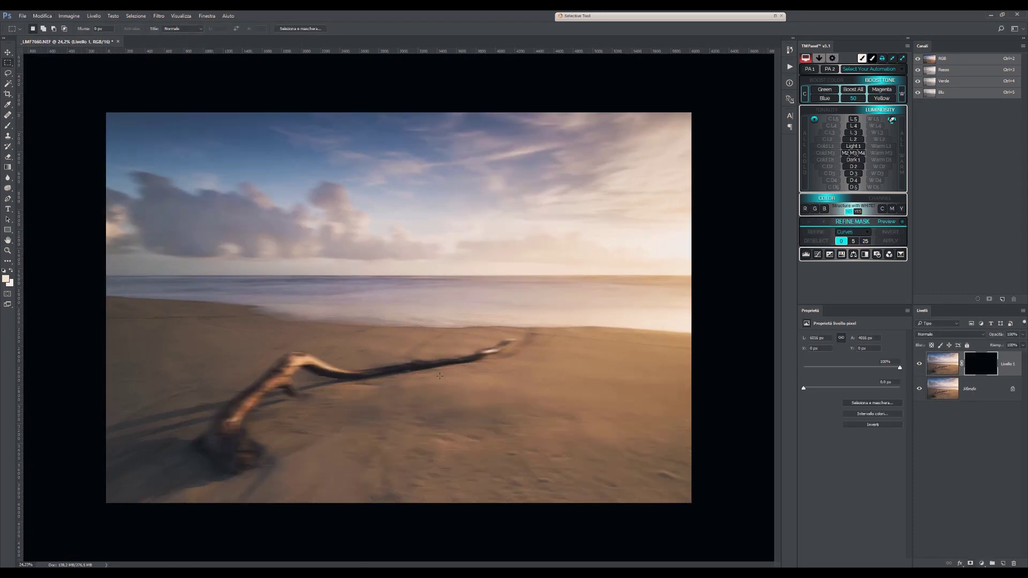
key("b")
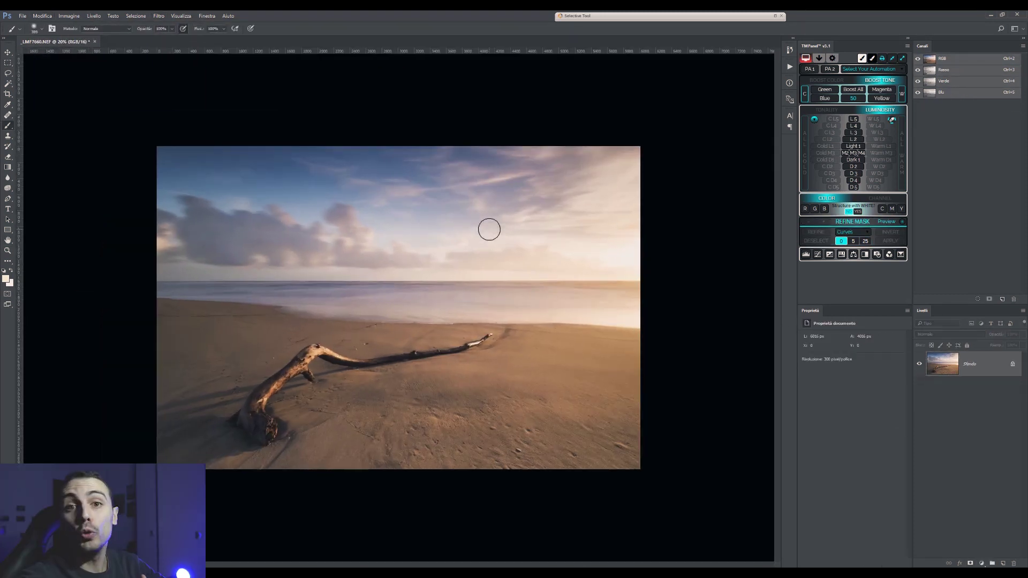